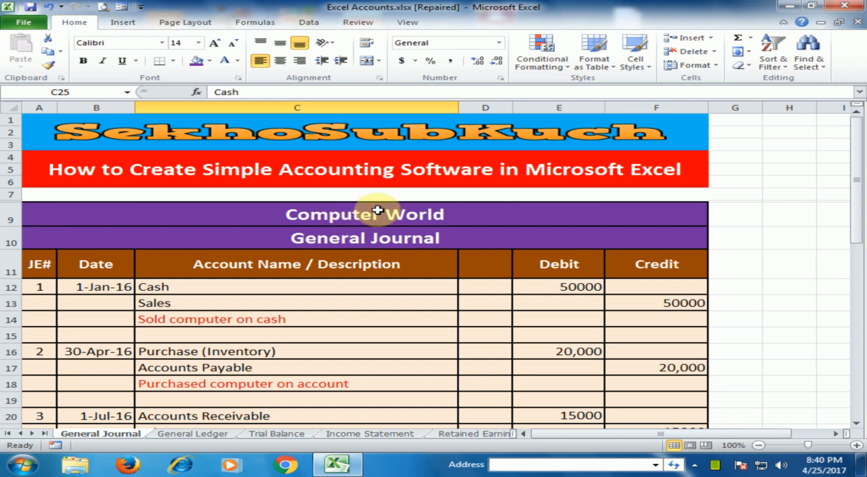
- Examine the General Journal's title and its JE#, Date, Account Name / Description, Debit and Credit column headings
left_click(337, 239)
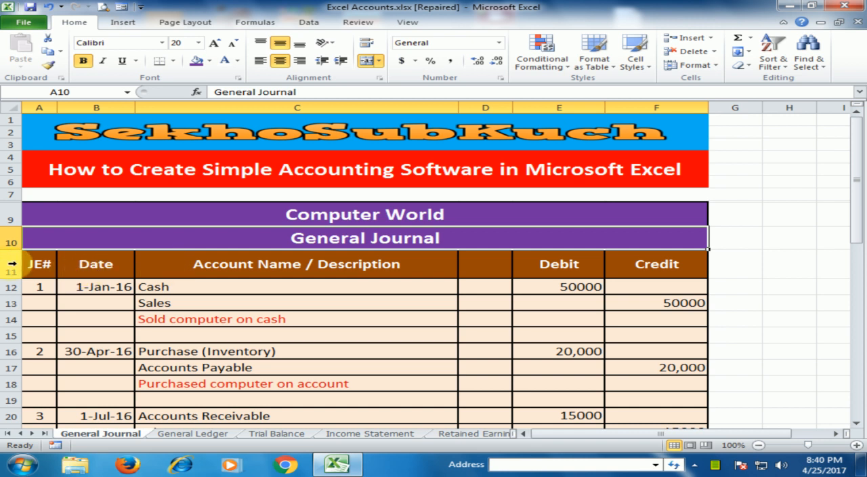
left_click(42, 268)
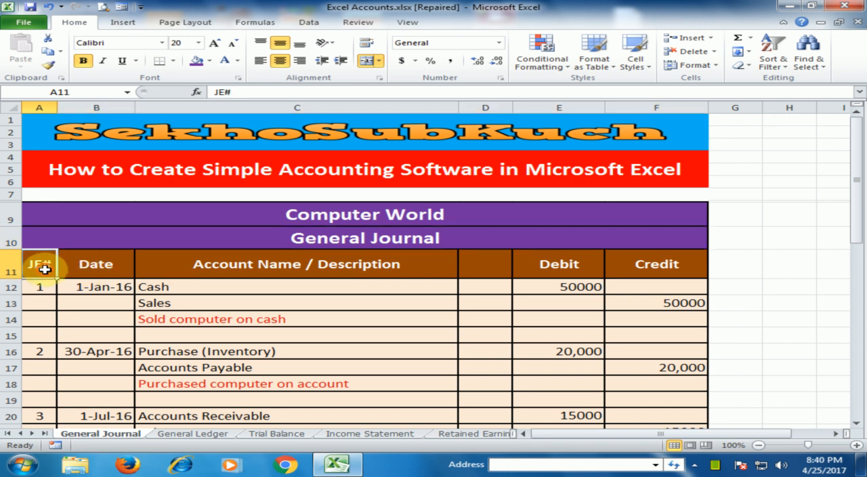
left_click(129, 268)
left_click(305, 266)
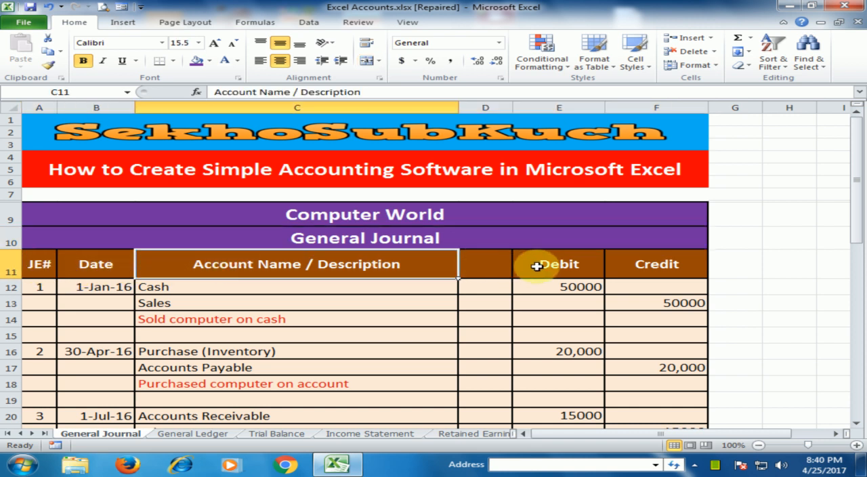
left_click(540, 265)
left_click(698, 259)
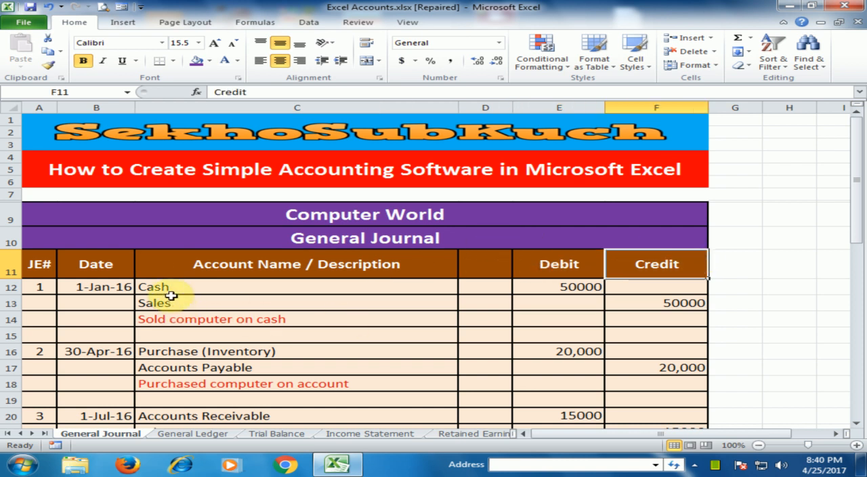
- Review journal entry 1, checking its date, the Cash debit and the Sales credit
left_click(130, 290)
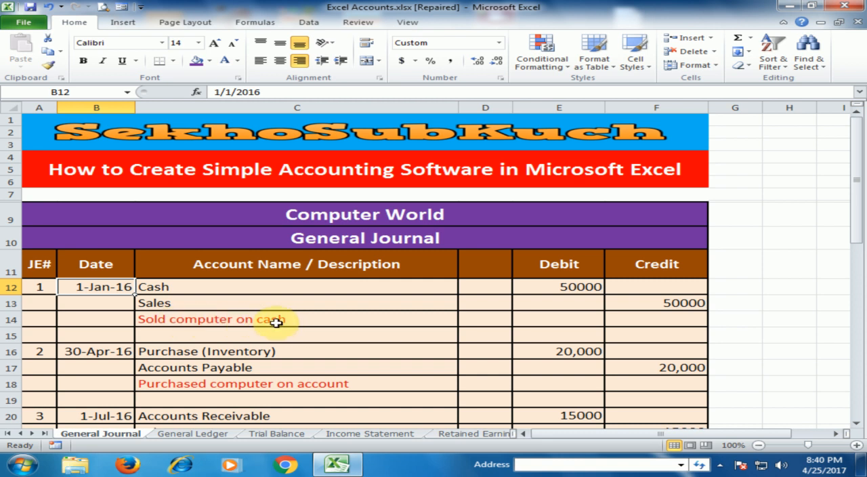
left_click(195, 292)
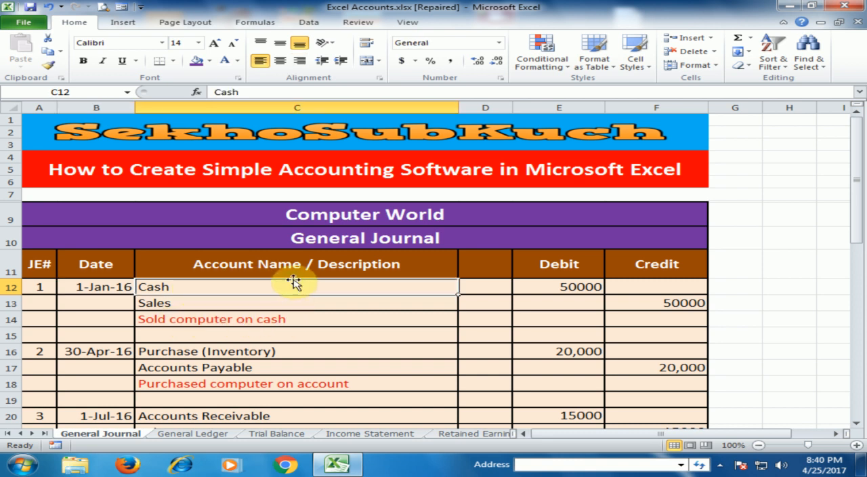
left_click(555, 289)
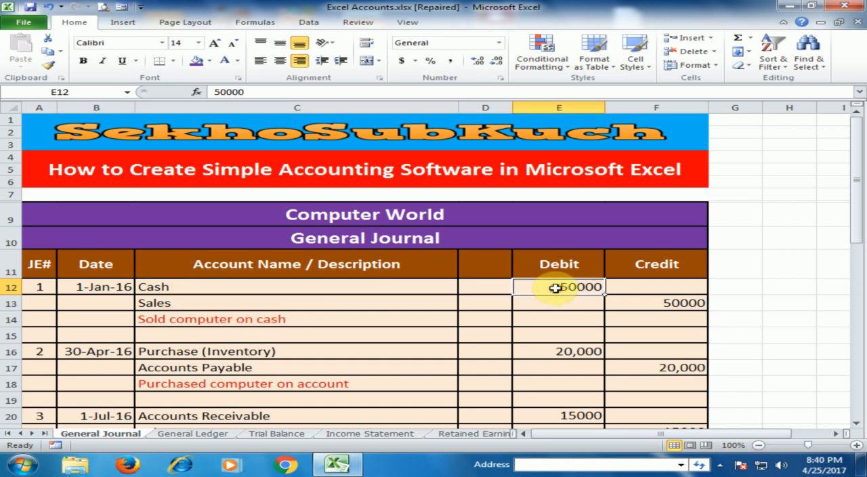
left_click(223, 303)
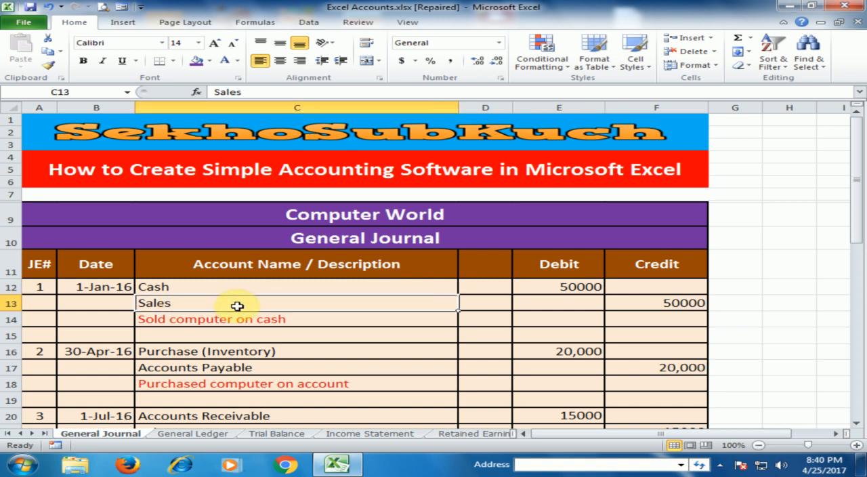
left_click(635, 304)
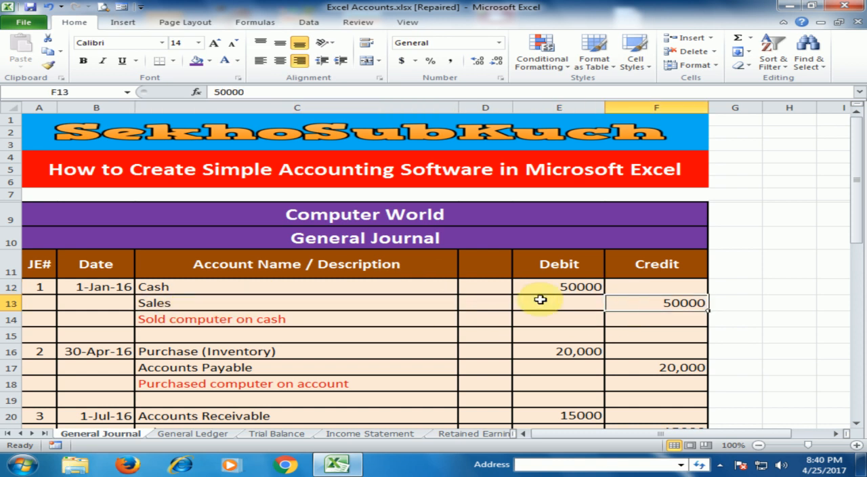
- Review journal entry 2, checking the Purchase (Inventory) debit and the Accounts Payable credit
scroll(203, 318, "down", 2)
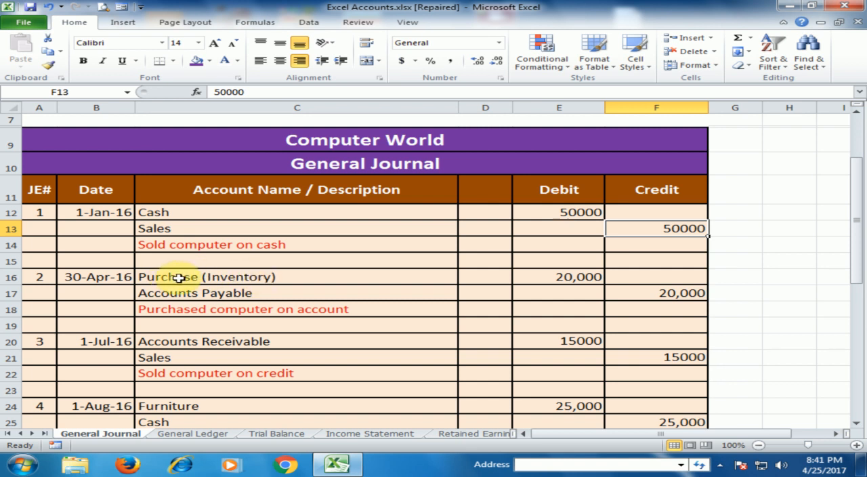
left_click(557, 277)
left_click(240, 292)
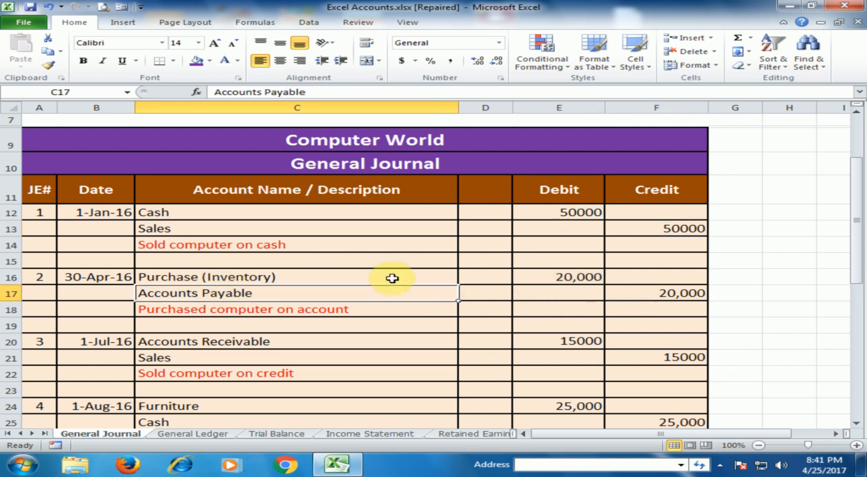
left_click(658, 291)
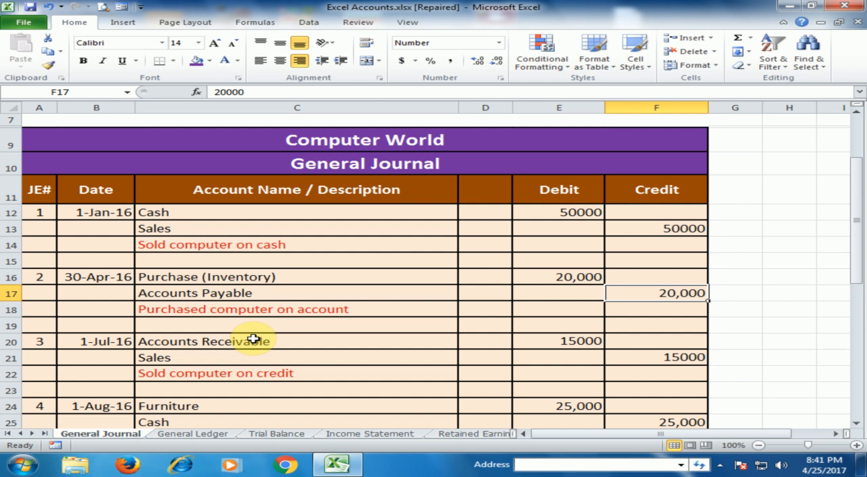
- Review journal entry 3, checking the Accounts Receivable debit and the Sales credit
scroll(272, 340, "down", 1)
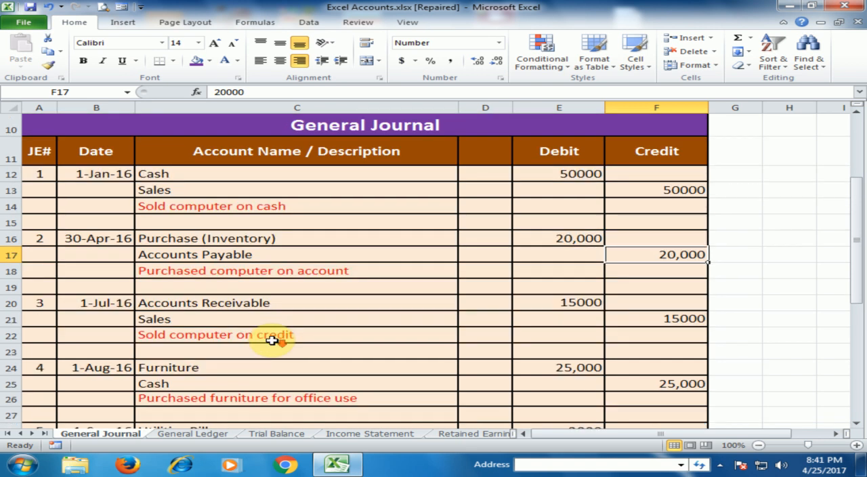
scroll(272, 341, "down", 1)
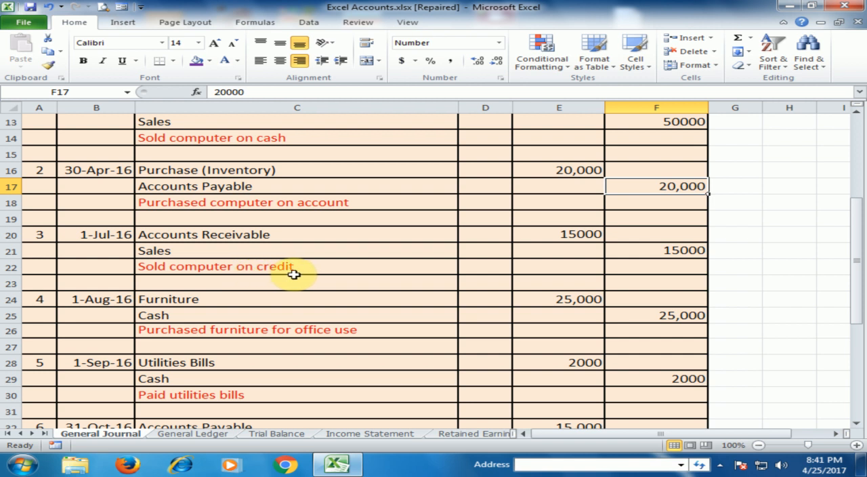
left_click(242, 235)
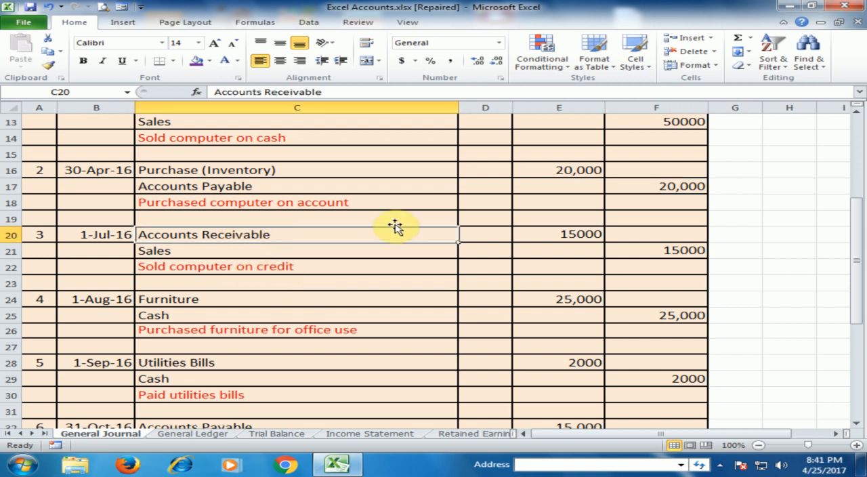
left_click(548, 233)
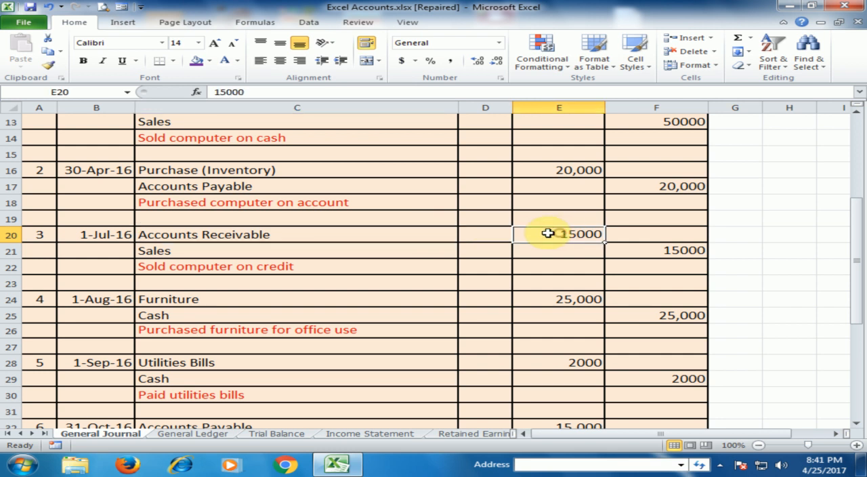
left_click(233, 248)
left_click(613, 253)
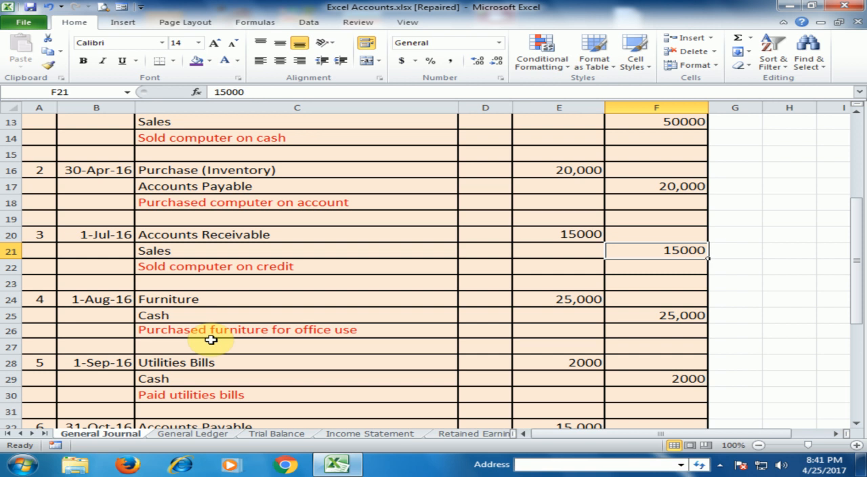
- Review the accounts in the furniture purchase entry and the Cash credit of the accounts payable payment entry
left_click(218, 300)
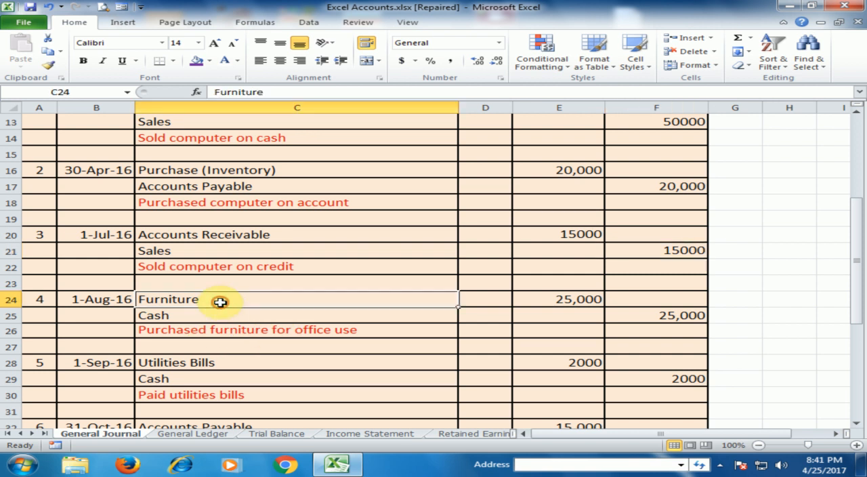
left_click(197, 316)
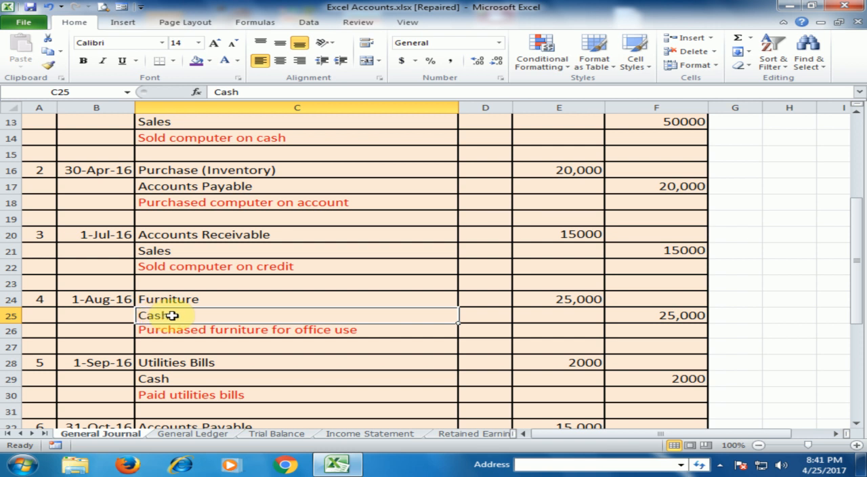
scroll(247, 308, "down", 2)
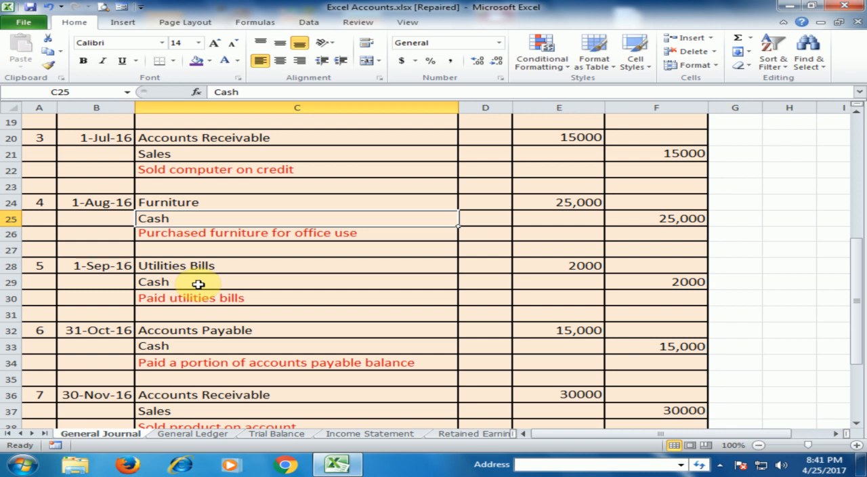
left_click(211, 346)
left_click(655, 350)
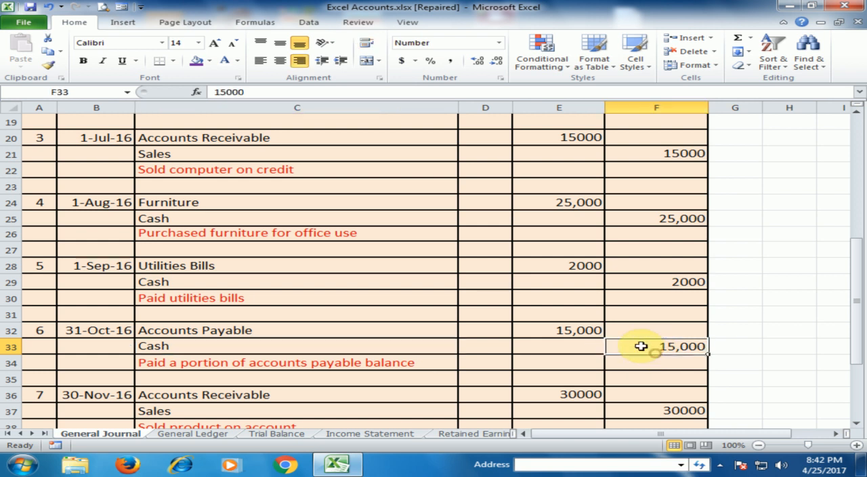
- Review journal entries 7 and 8, checking the debited and credited accounts of each
scroll(304, 341, "down", 2)
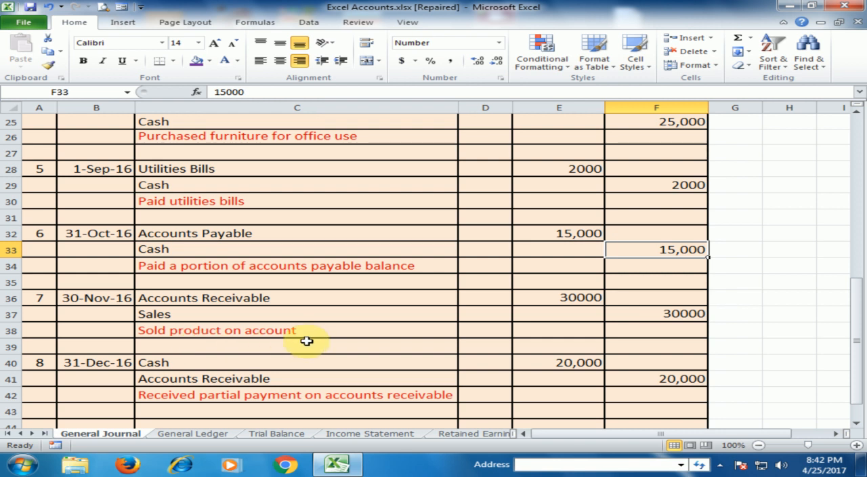
left_click(288, 296)
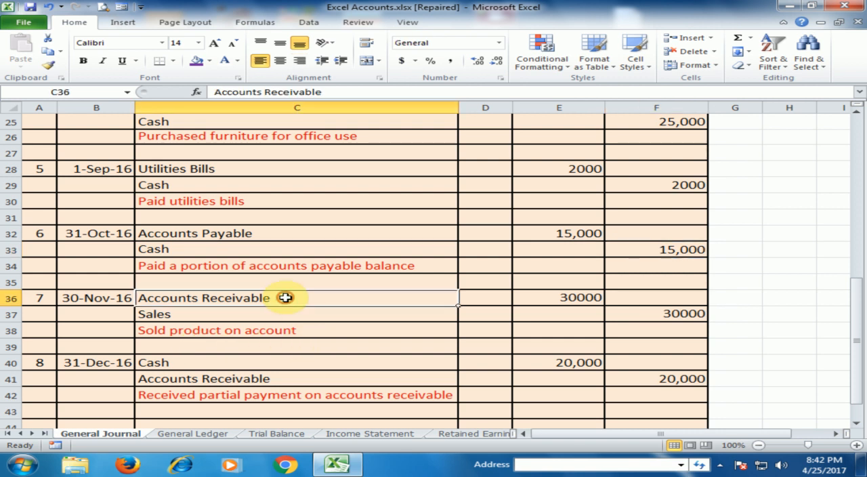
left_click(339, 313)
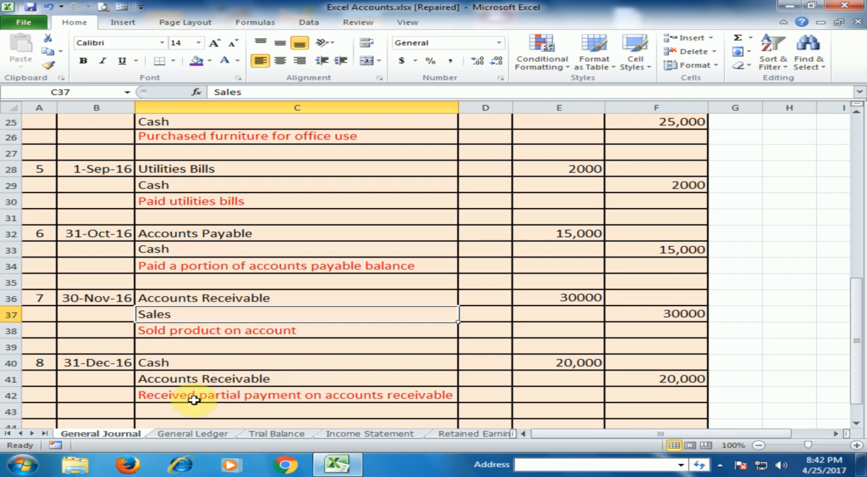
left_click(194, 364)
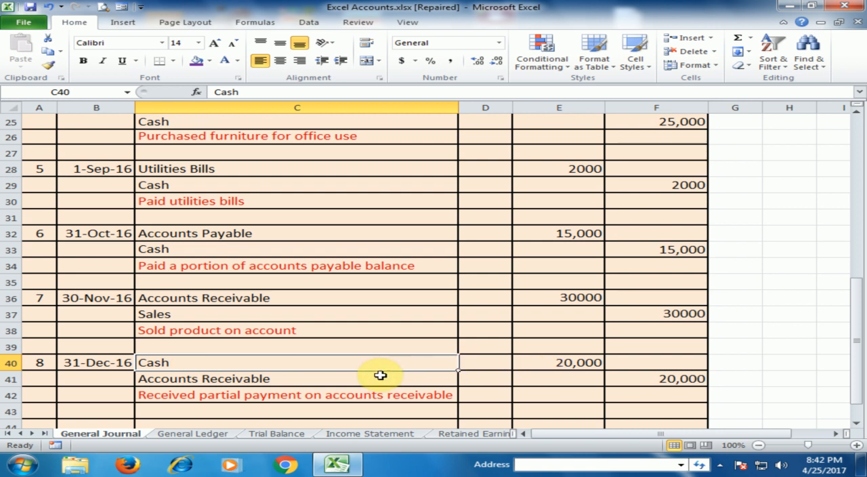
left_click(282, 380)
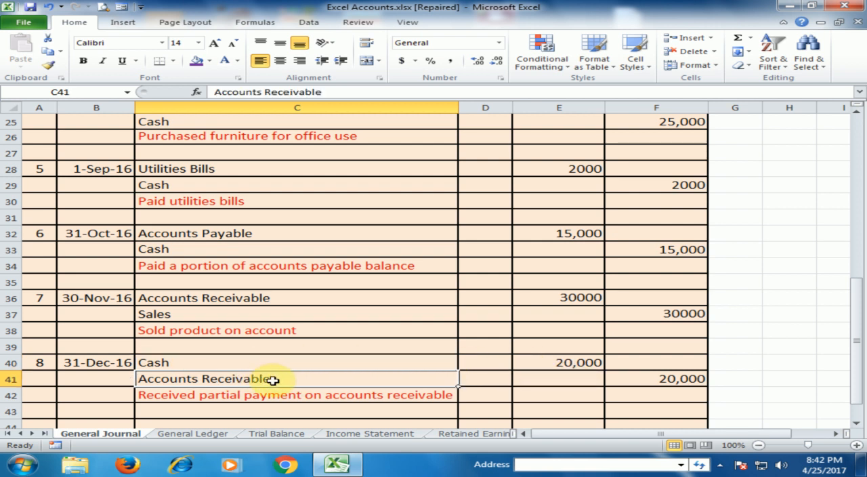
- Check the Total Debit and Credit row at the end of the General Journal
scroll(289, 366, "up", 1)
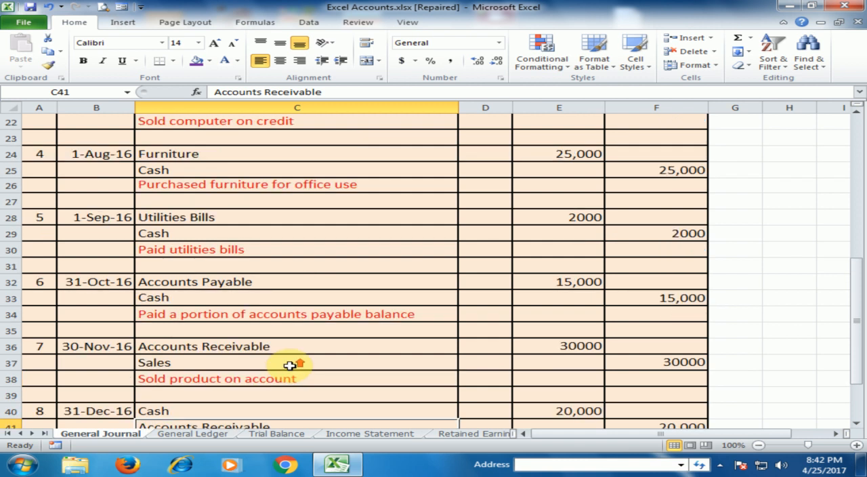
scroll(291, 362, "down", 2)
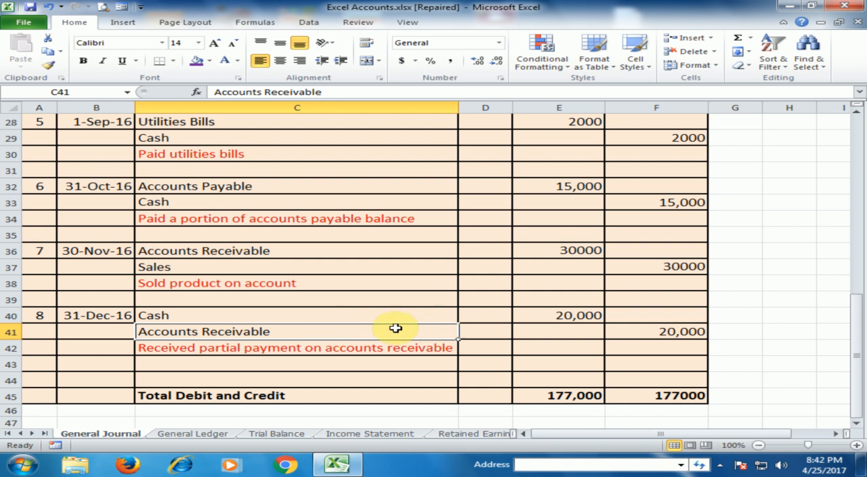
scroll(306, 343, "up", 7)
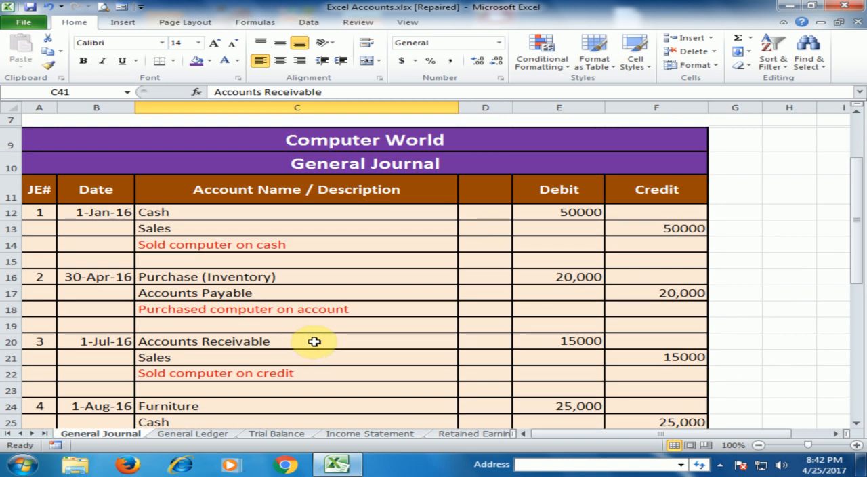
- Open the General Ledger sheet and examine the headings of its Cash, Sales, Purchase, Accounts Receivable, Accounts Payable and Furniture accounts
left_click(216, 434)
scroll(332, 185, "up", 1)
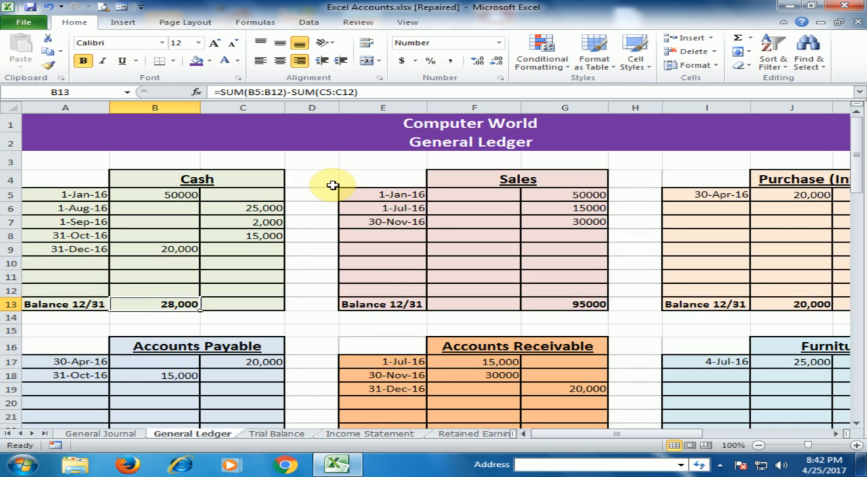
left_click(214, 179)
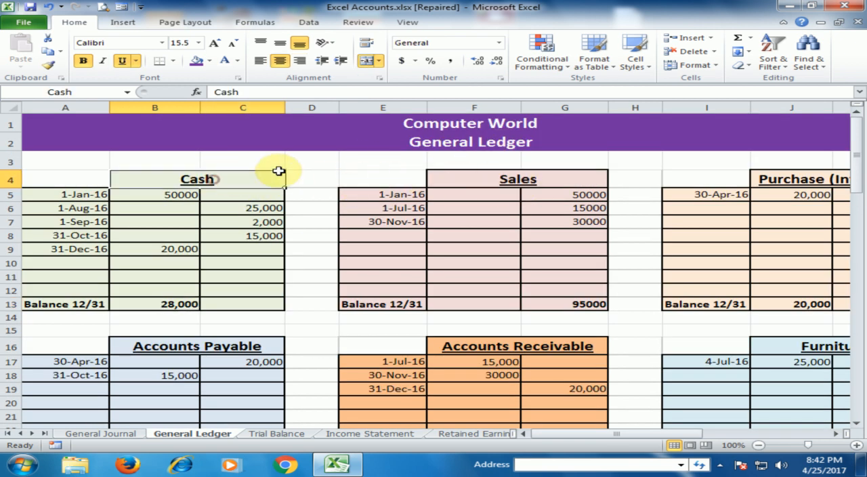
left_click(512, 176)
left_click(748, 181)
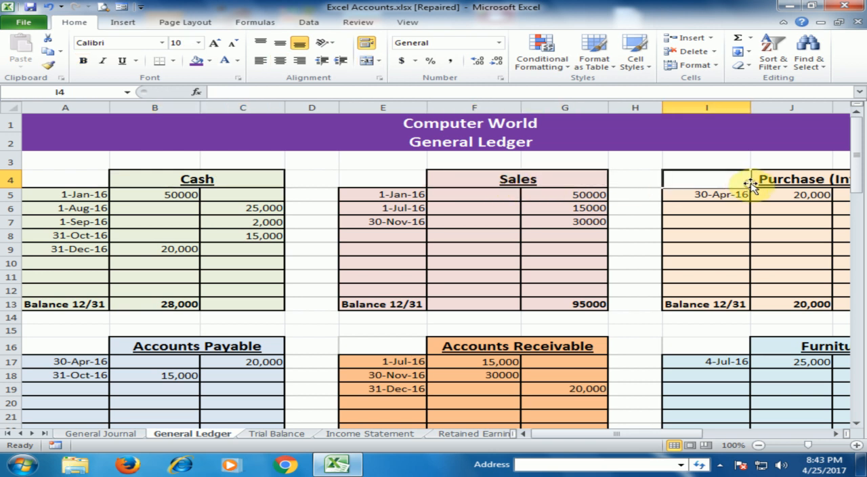
left_click(754, 180)
left_click(514, 348)
left_click(219, 345)
left_click(827, 347)
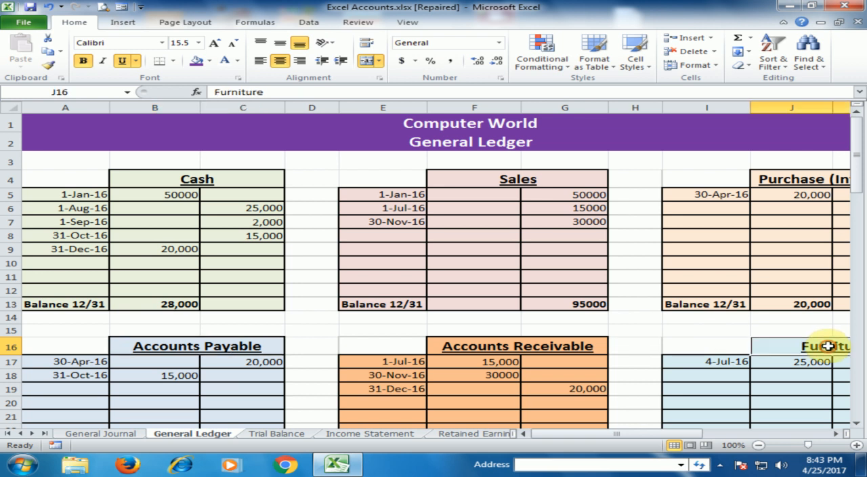
- Compare the date and debit amount in the Cash account's first row with journal entry 1 in the General Journal
left_click(205, 184)
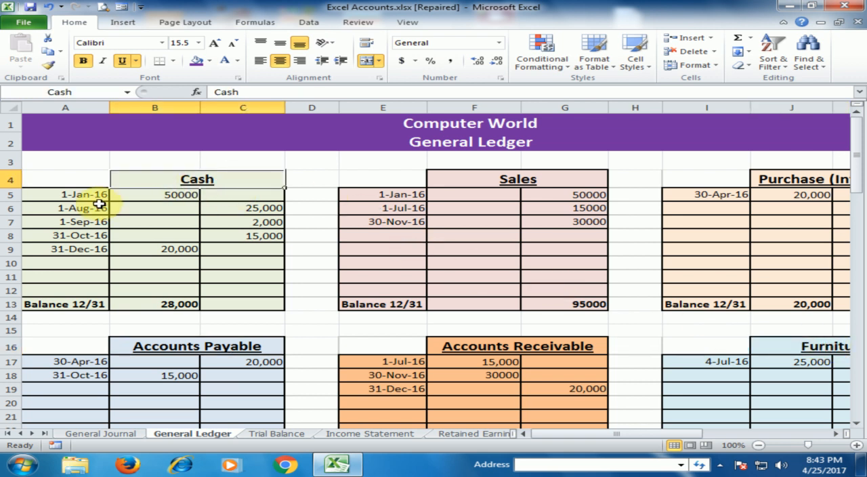
left_click_drag(92, 196, 161, 196)
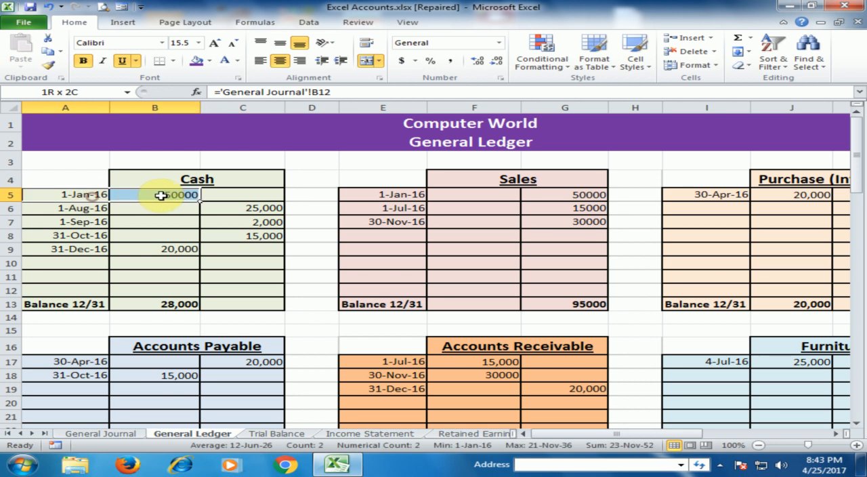
left_click(92, 199)
left_click(111, 434)
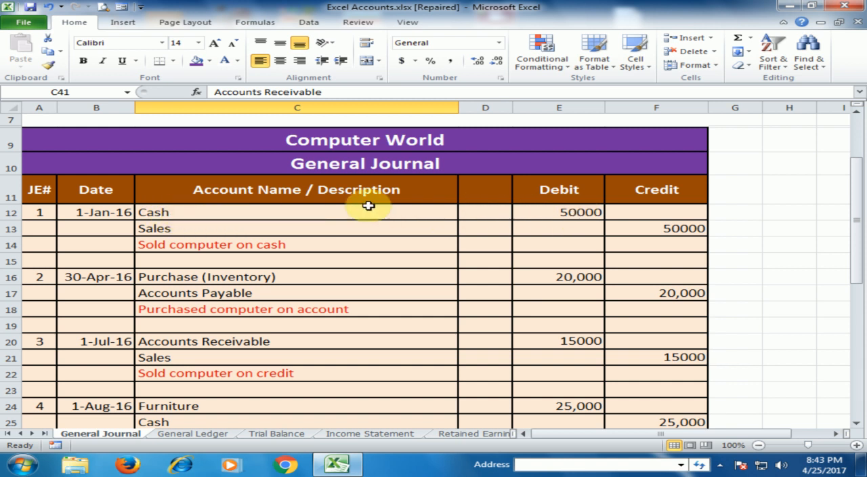
left_click(193, 433)
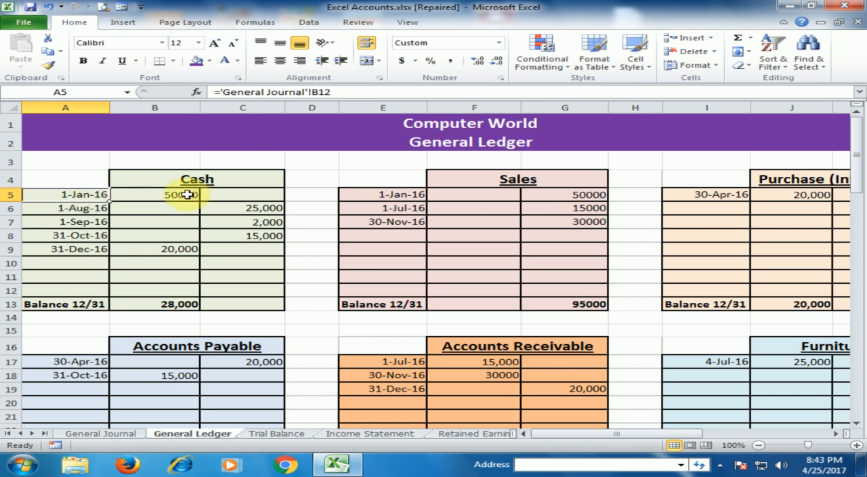
left_click(152, 194)
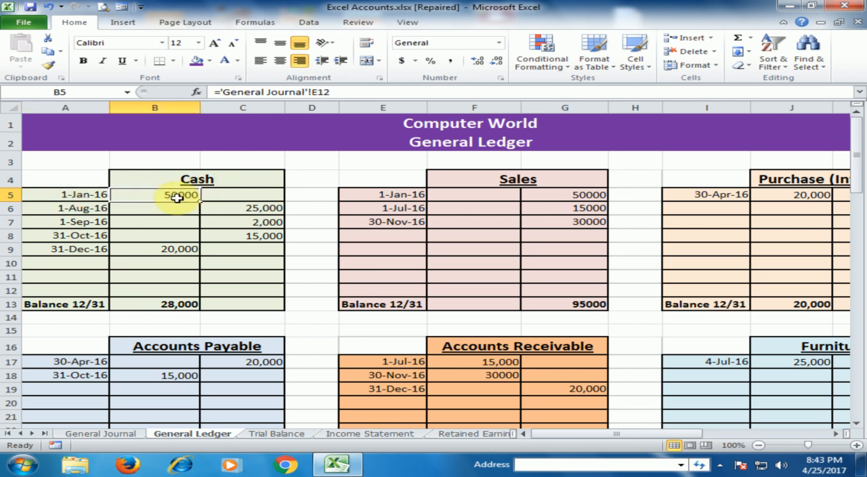
left_click(93, 197)
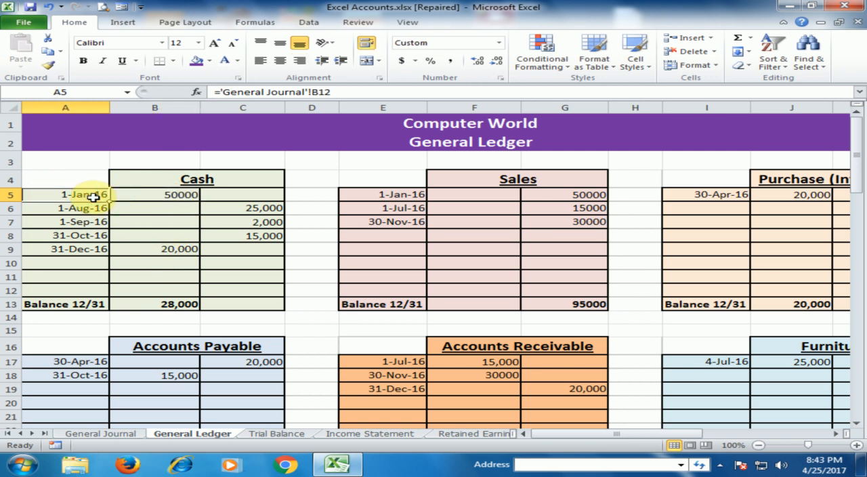
- Clear the Cash account's first row (A5:B5) and link date cell A5 to the General Journal with ='General Journal'!B12
left_click_drag(88, 196, 151, 196)
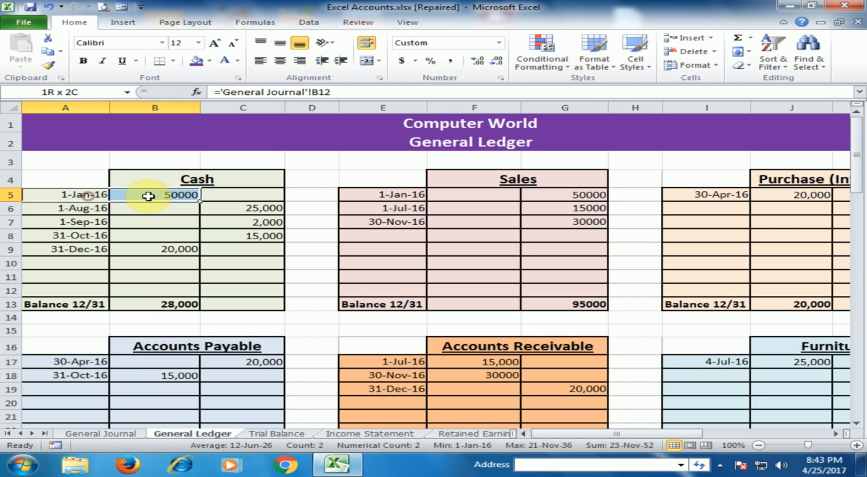
key("Delete")
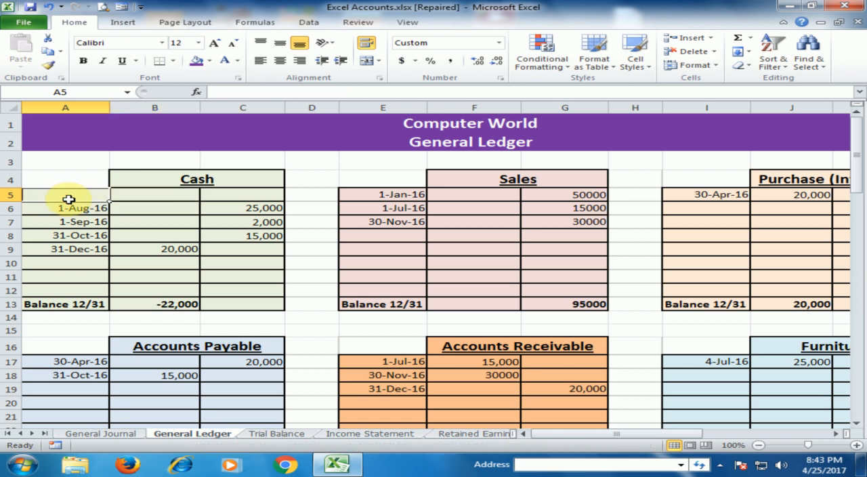
type("=")
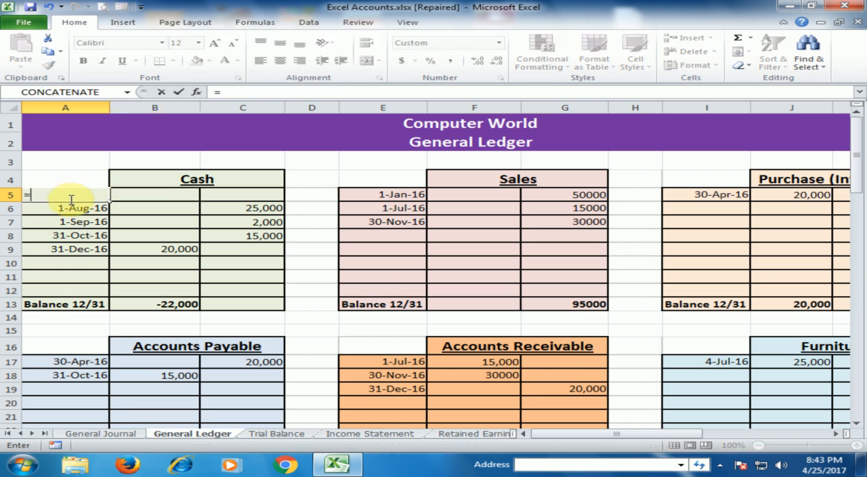
left_click(111, 434)
left_click(103, 214)
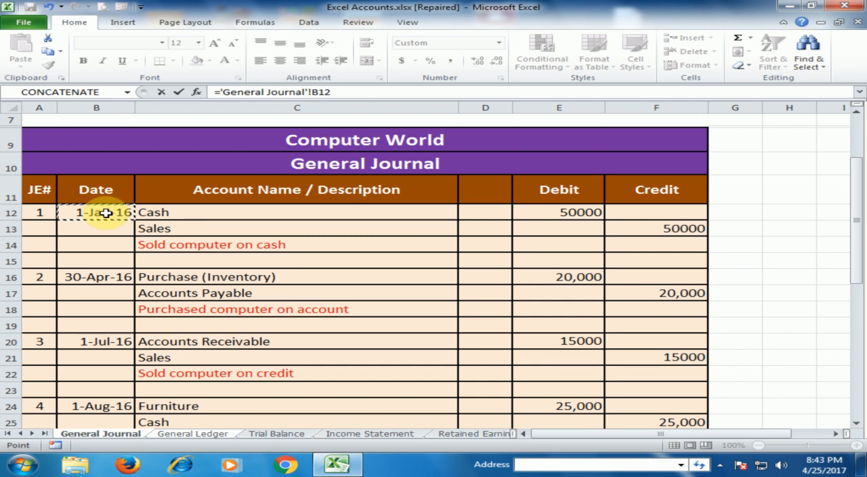
key("Return")
- Link the Cash account's first debit cell B5 to the journal's Cash debit with ='General Journal'!E12
left_click(164, 196)
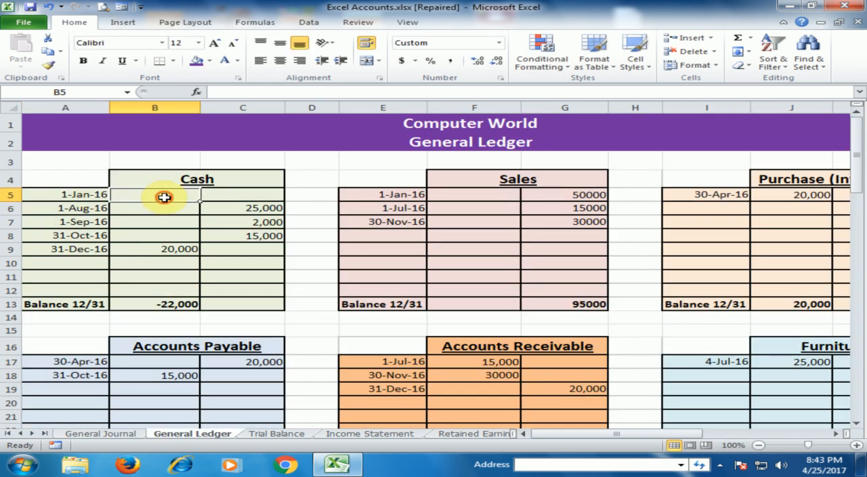
type("=")
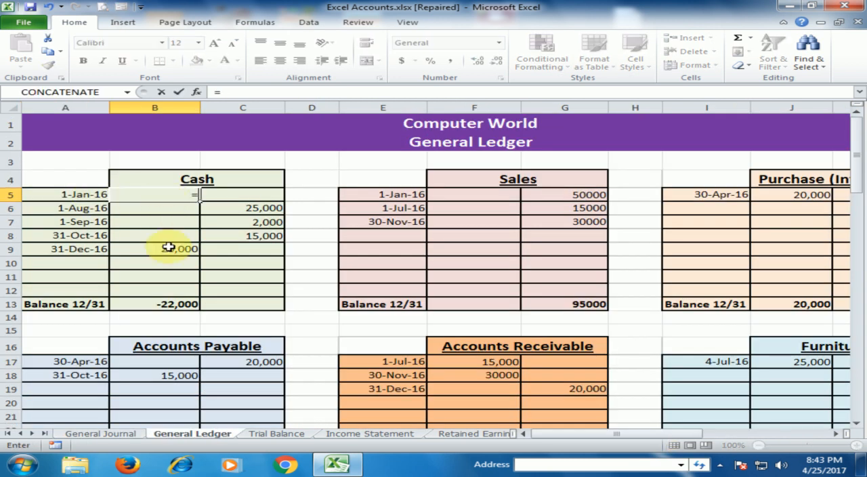
left_click(95, 434)
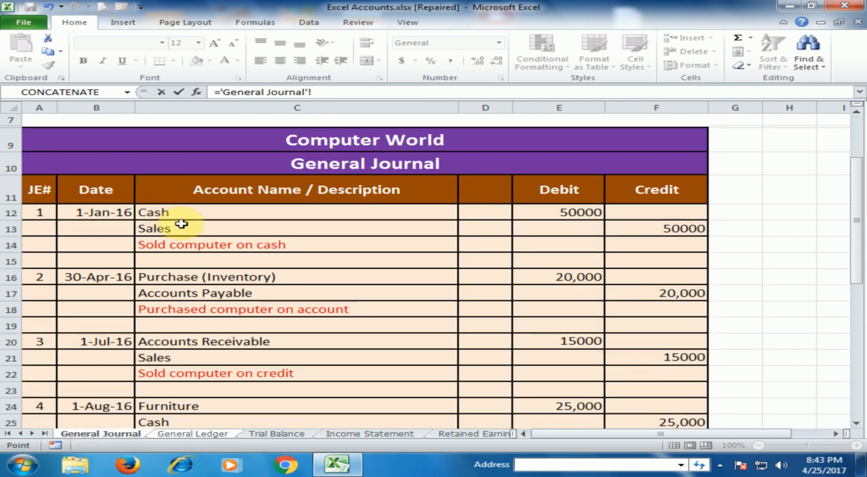
left_click(559, 212)
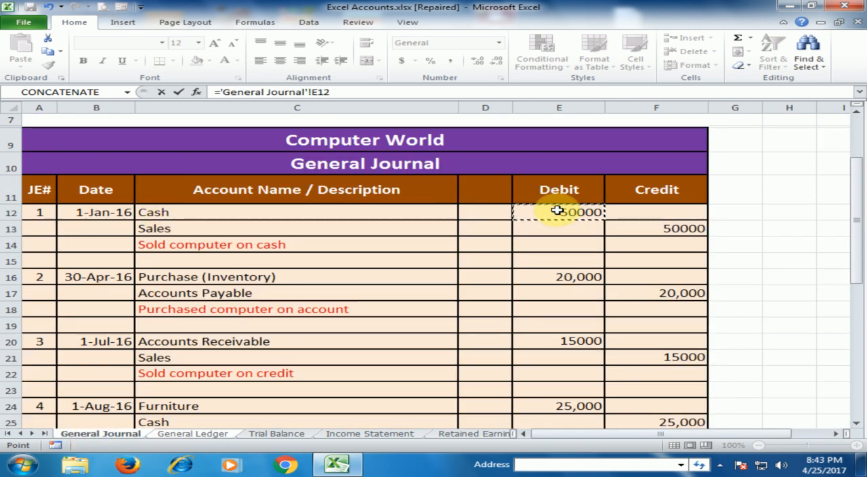
key("Return")
left_click(196, 194)
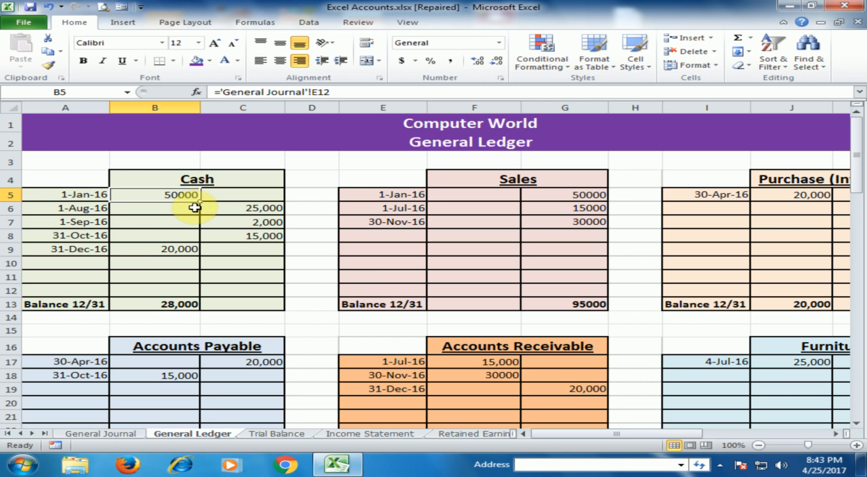
- Check the Cash account's 1-Jan debit and 1-Aug credit against their source entries in the General Journal
left_click(121, 433)
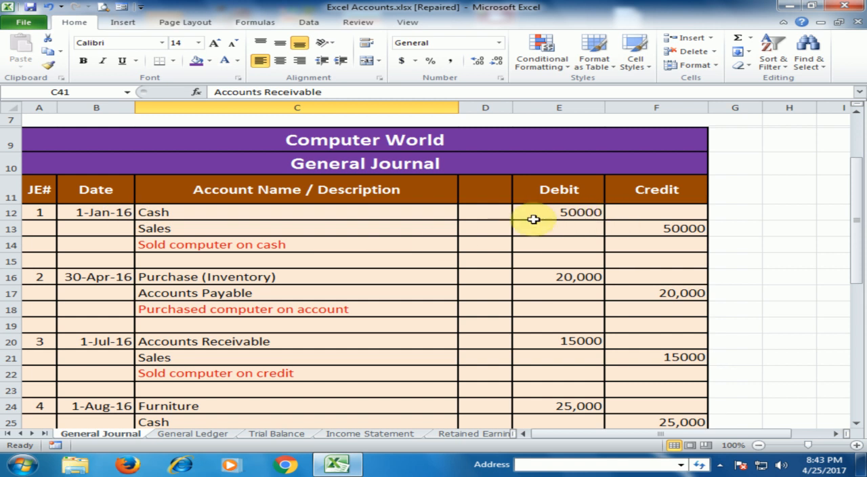
left_click(206, 435)
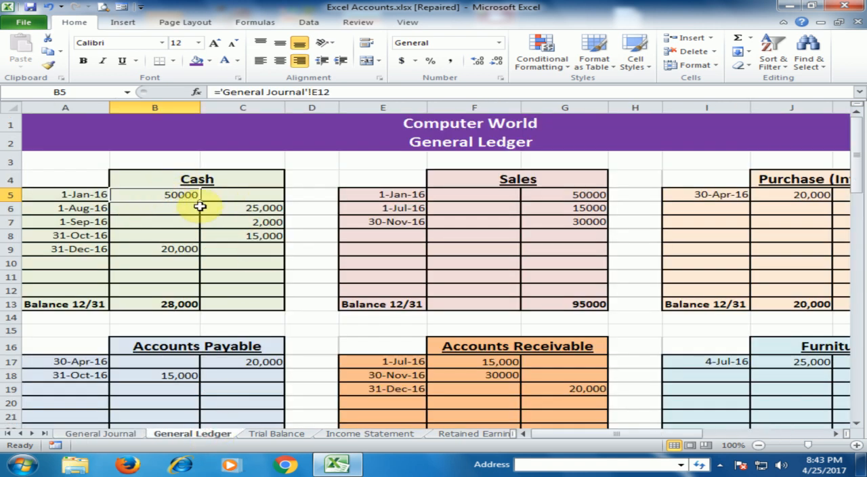
left_click(170, 221)
left_click(178, 194)
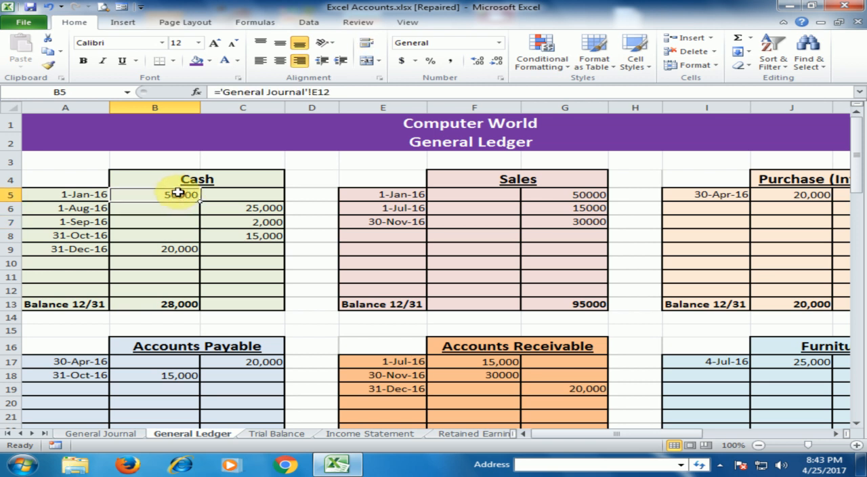
left_click(244, 211)
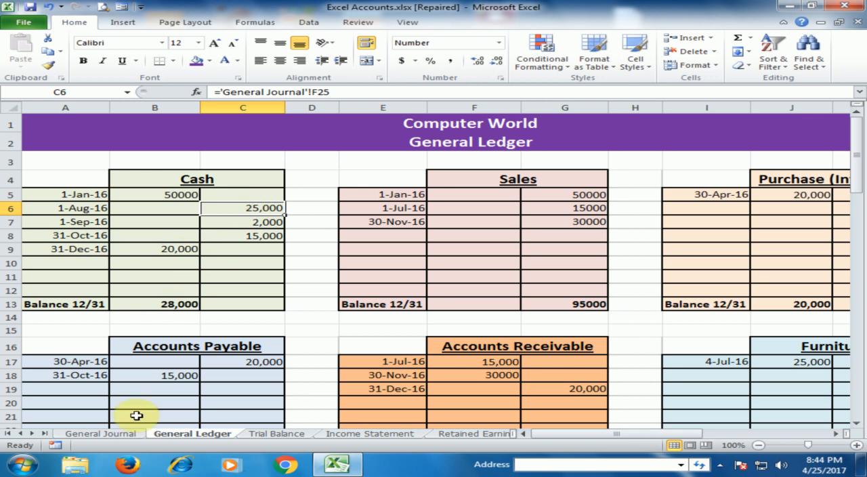
left_click(126, 434)
scroll(155, 307, "down", 2)
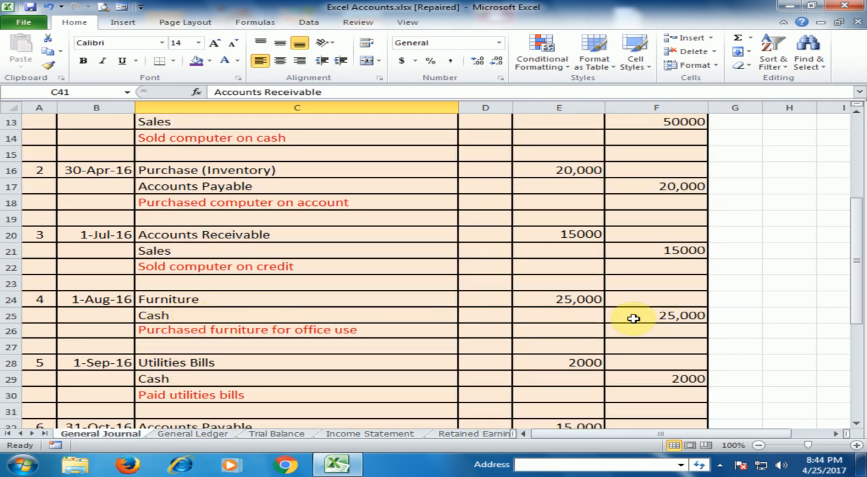
left_click(192, 434)
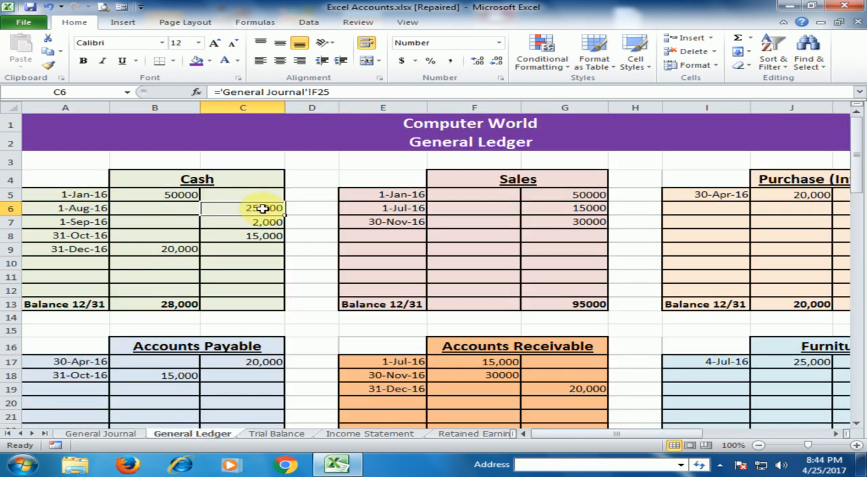
- Clear the Cash account balance in B13 and enter the formula =SUM(B5:B12)-SUM(C5:C12), subtracting credits from debits
left_click(167, 305)
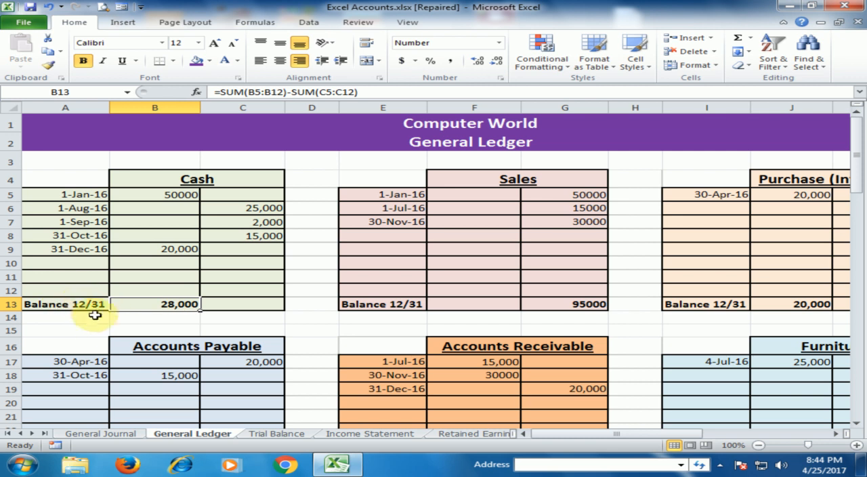
key("Delete")
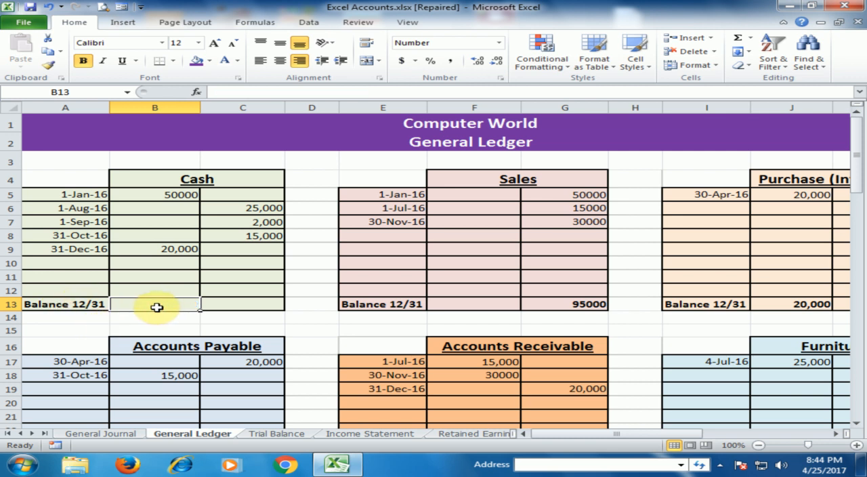
type("=")
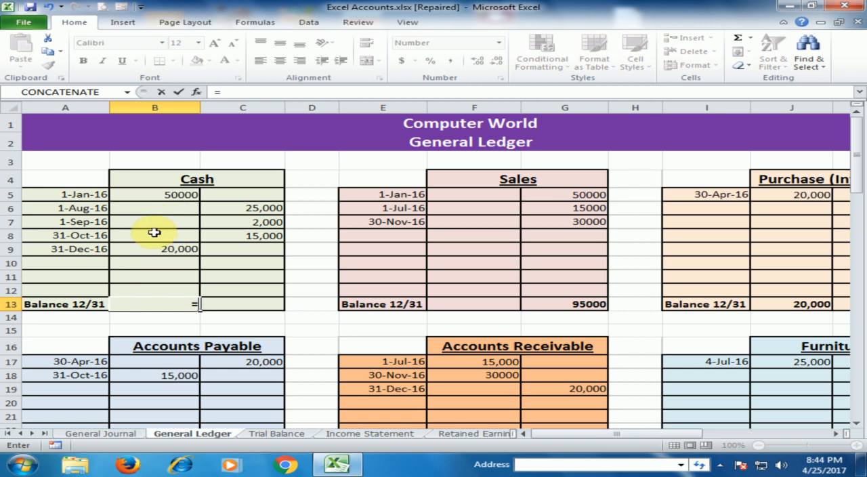
type("sum")
key("Tab")
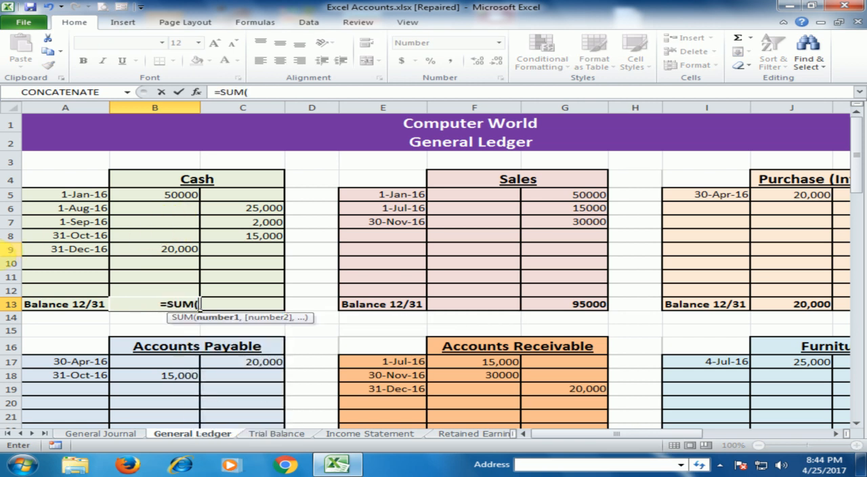
left_click_drag(179, 198, 182, 291)
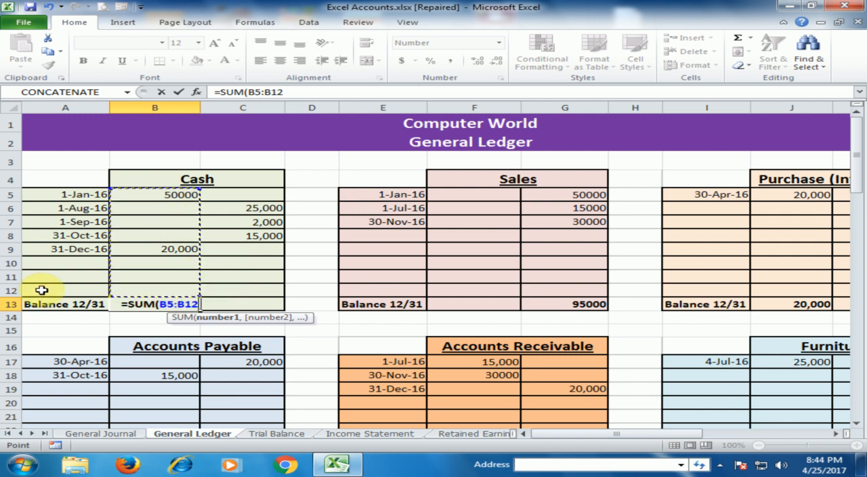
type(")")
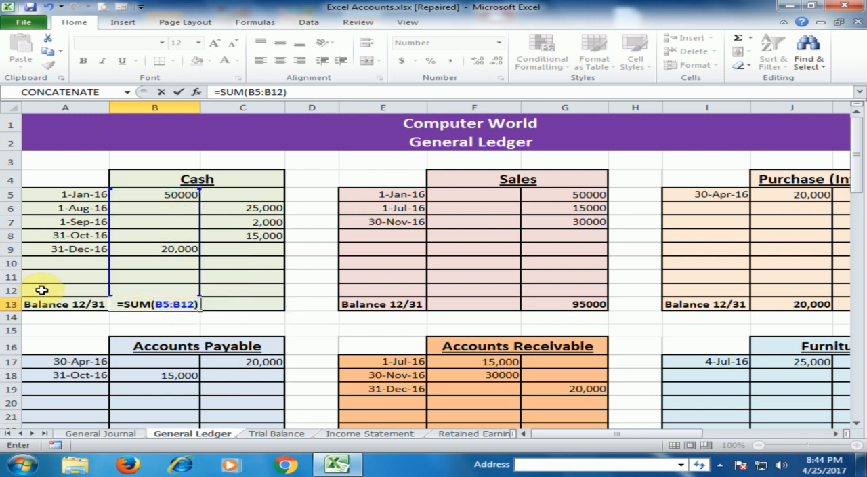
type("-sum")
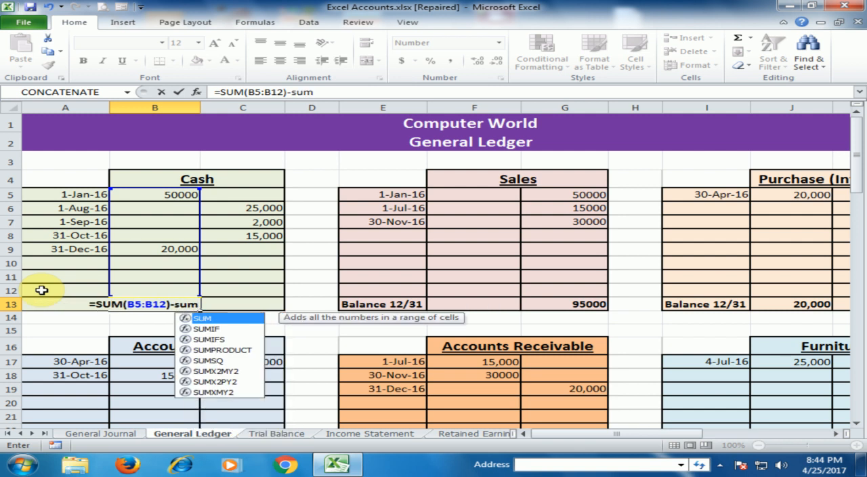
key("Tab")
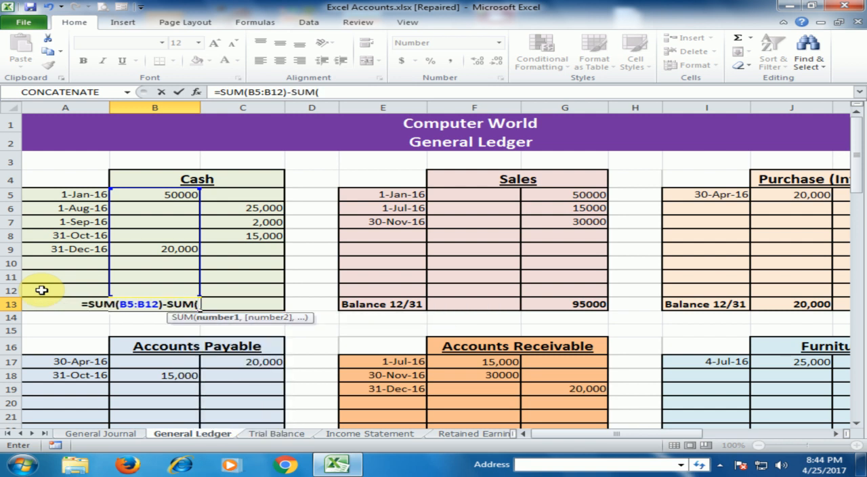
left_click_drag(222, 198, 226, 289)
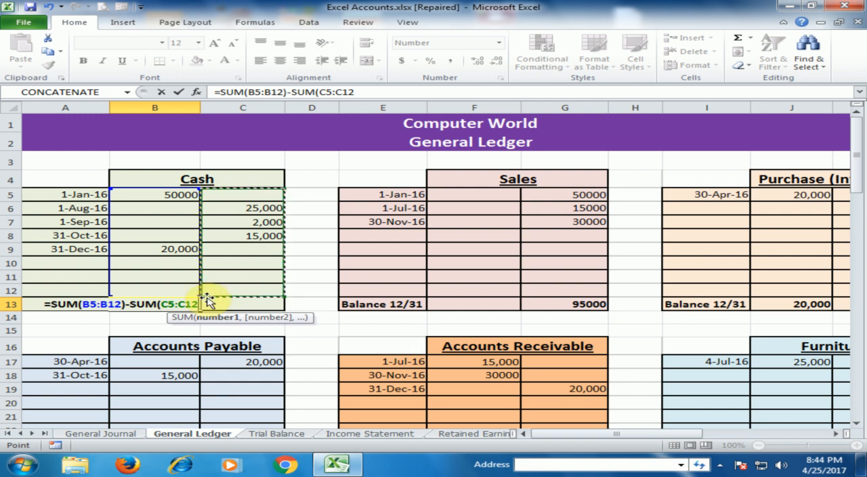
type(")")
key("Return")
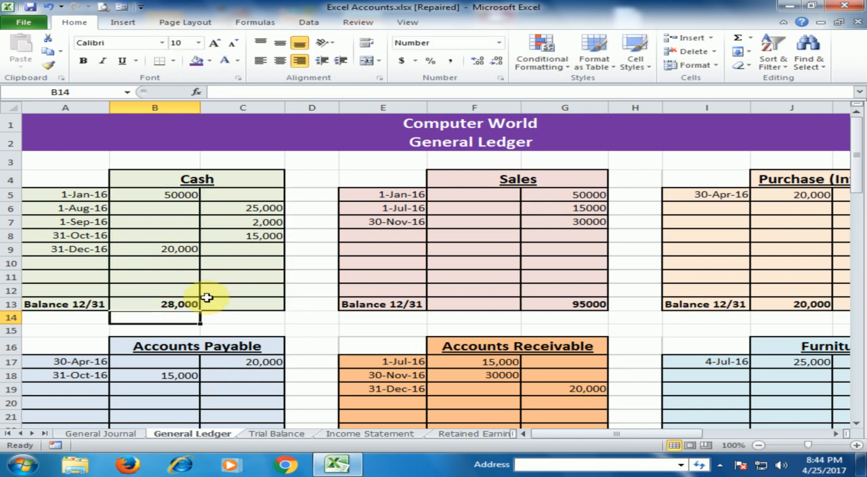
left_click(140, 302)
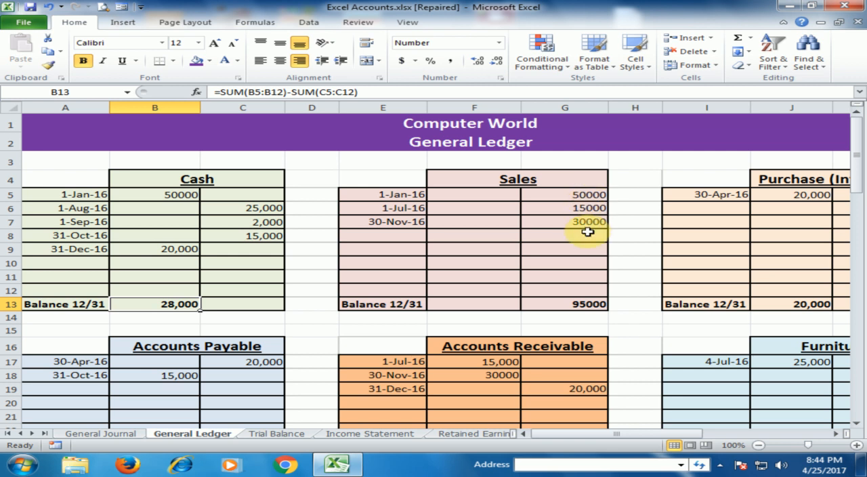
- Clear the Sales account balance in G13 and enter =SUM(G5:G12)-SUM(F5:F12), subtracting debits from credits
left_click(584, 304)
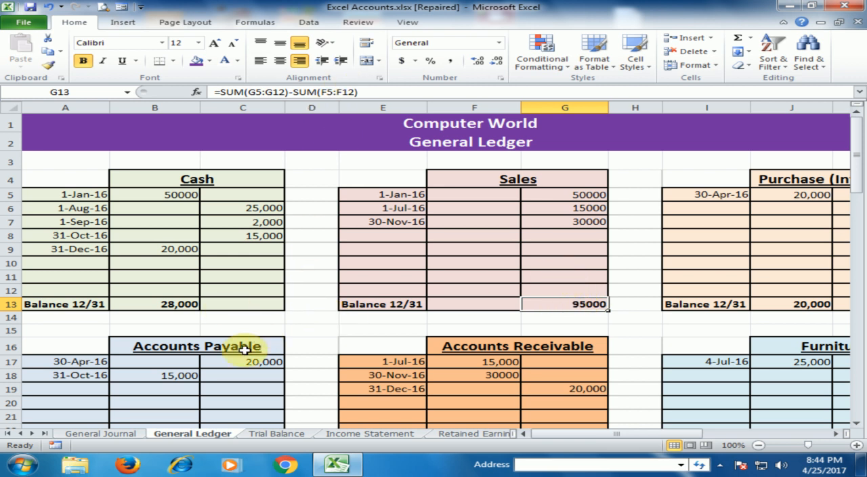
key("Delete")
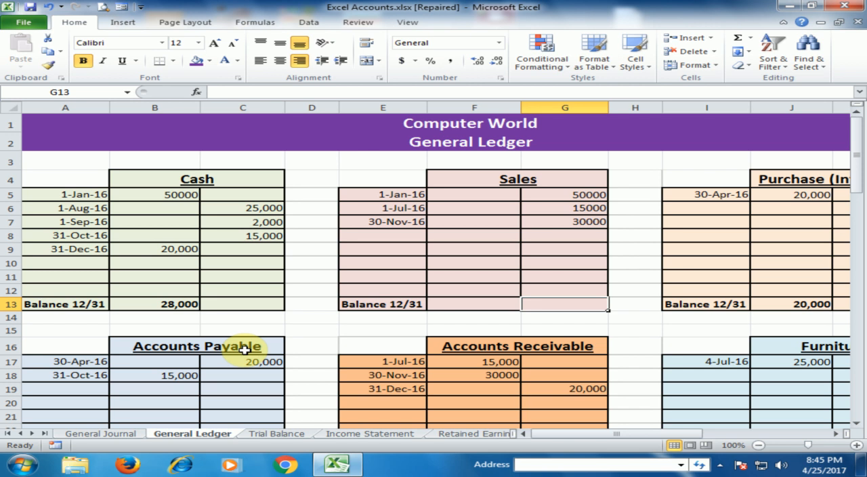
type("=sum")
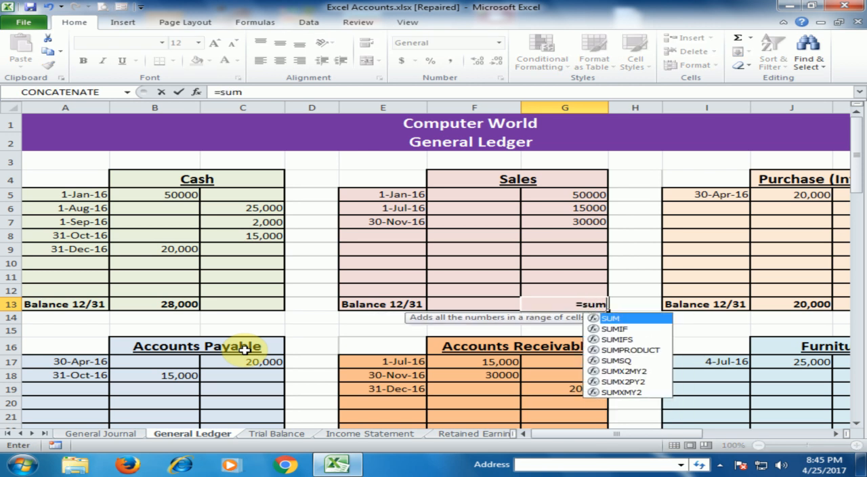
key("Tab")
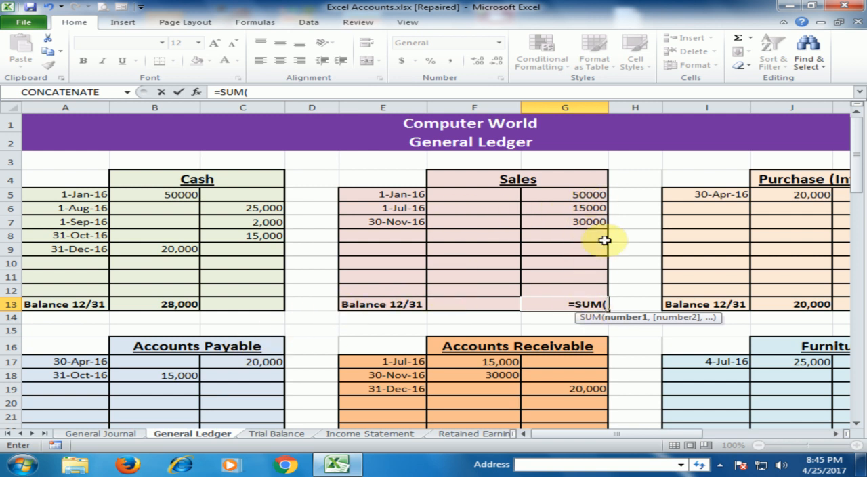
left_click_drag(581, 195, 580, 290)
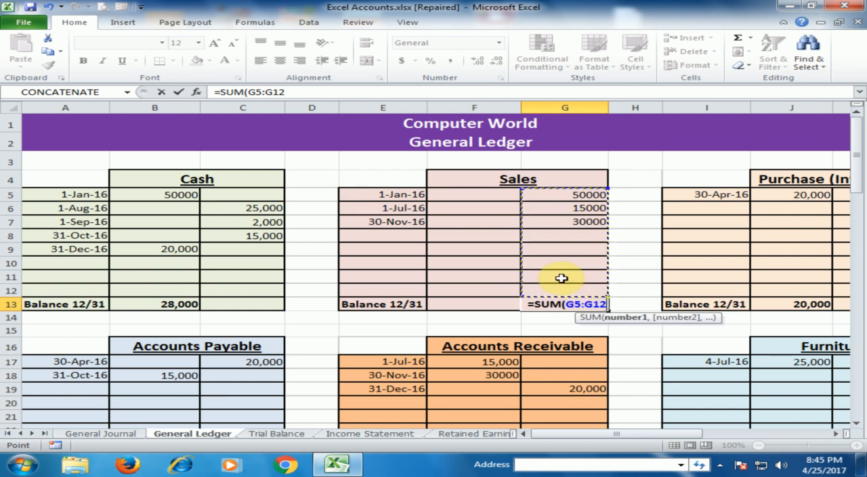
type(")")
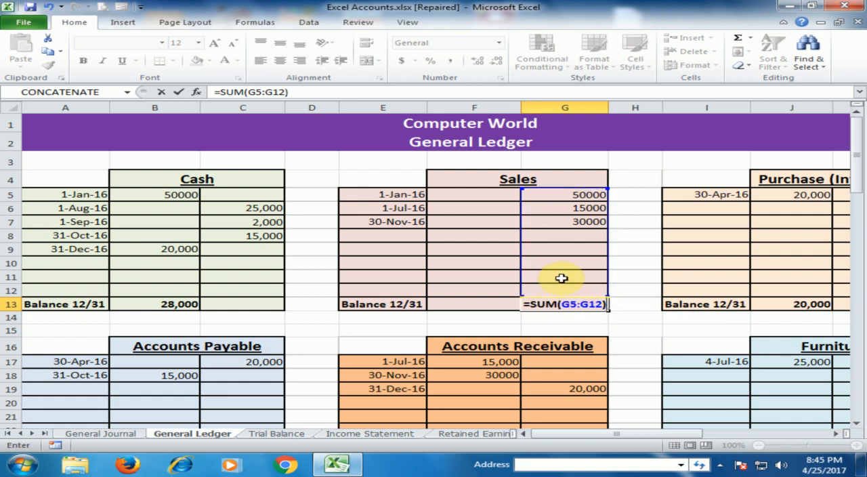
type("*-")
type("su")
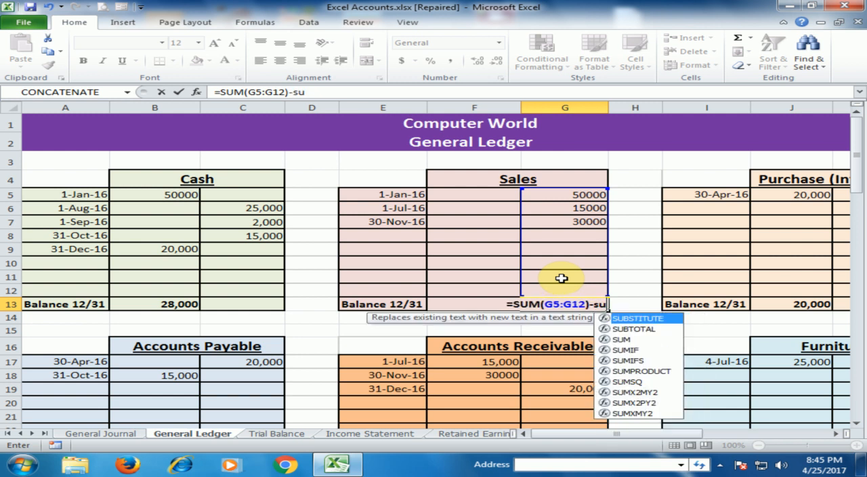
key("Tab")
left_click_drag(463, 195, 457, 284)
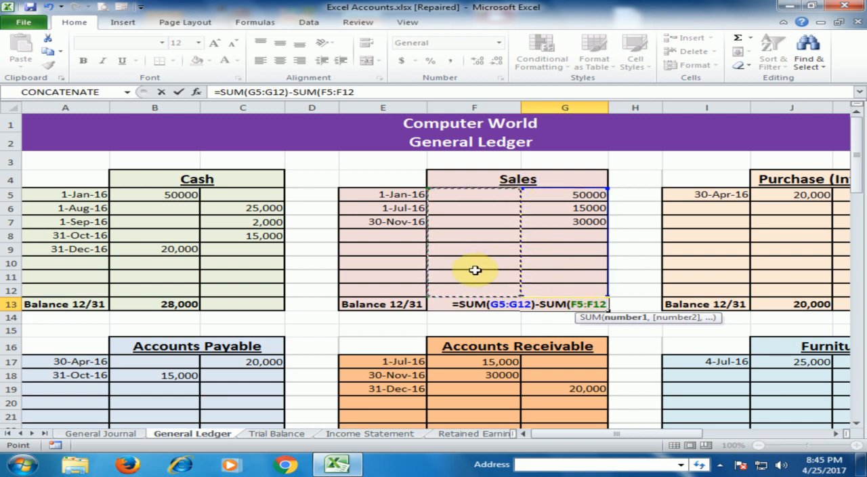
type(")")
key("Return")
key("Up")
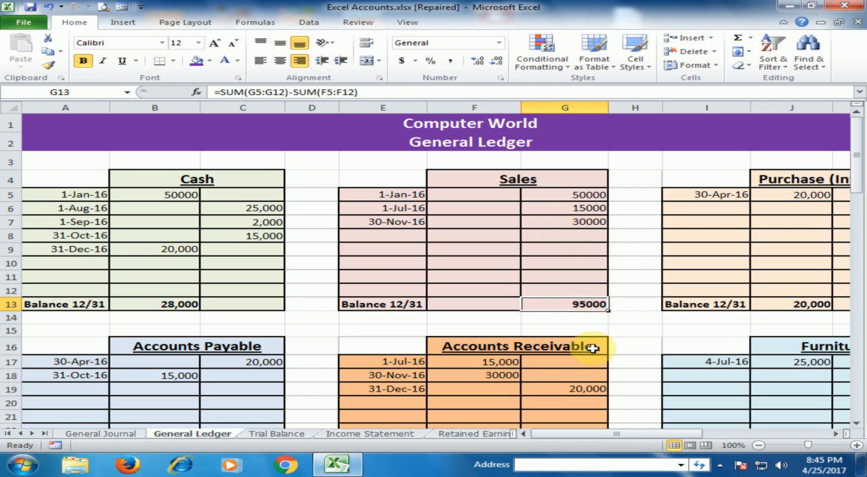
- Look over the remaining General Ledger accounts, then the heading and Cash row of the Trial Balance sheet
scroll(595, 349, "down", 6)
scroll(593, 349, "down", 3)
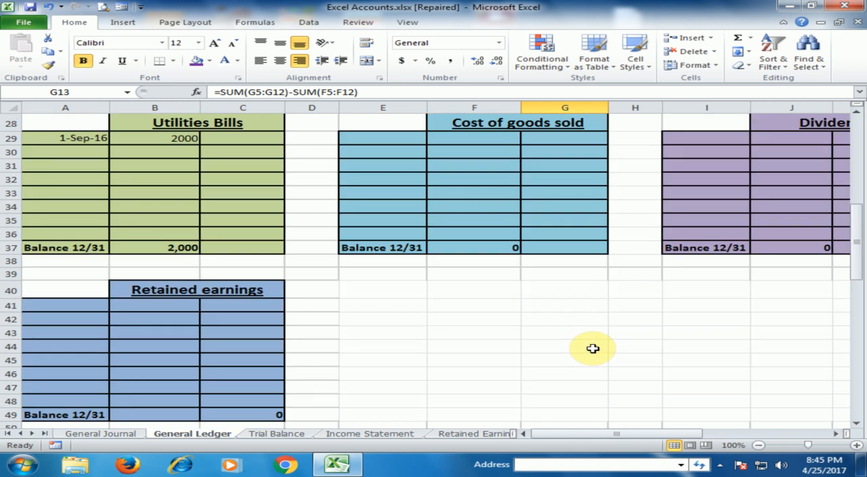
scroll(592, 349, "up", 9)
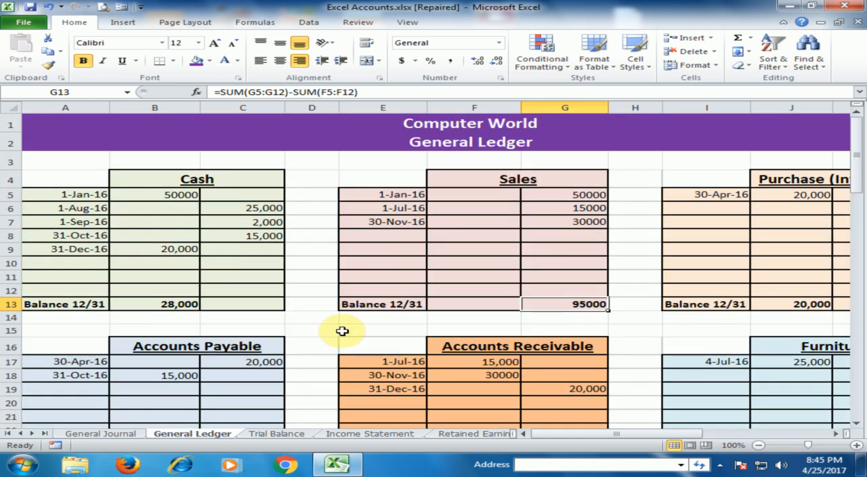
left_click(291, 434)
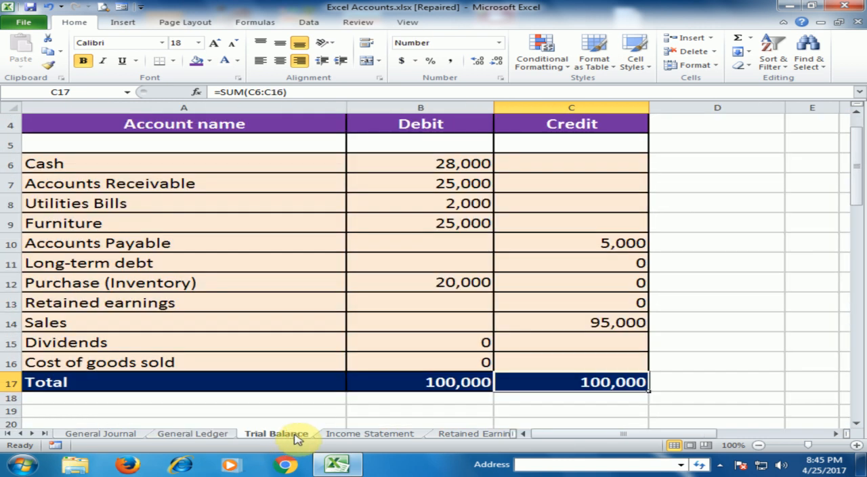
scroll(312, 275, "up", 1)
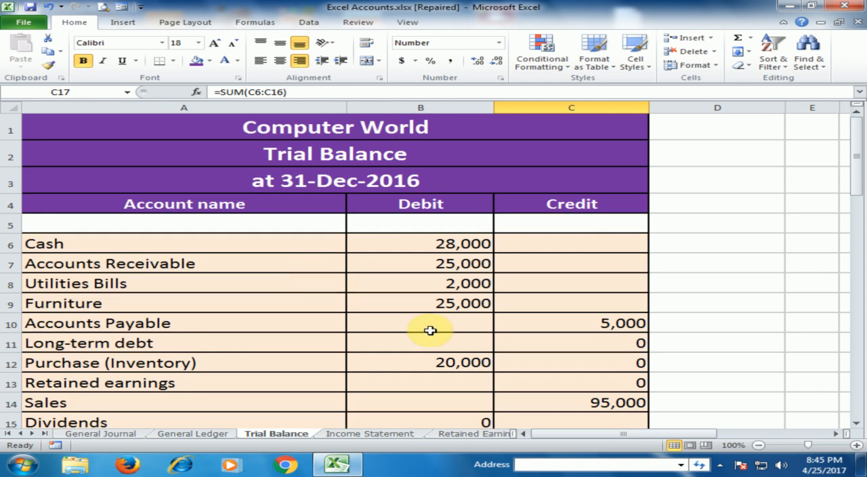
left_click(436, 245)
left_click(182, 238)
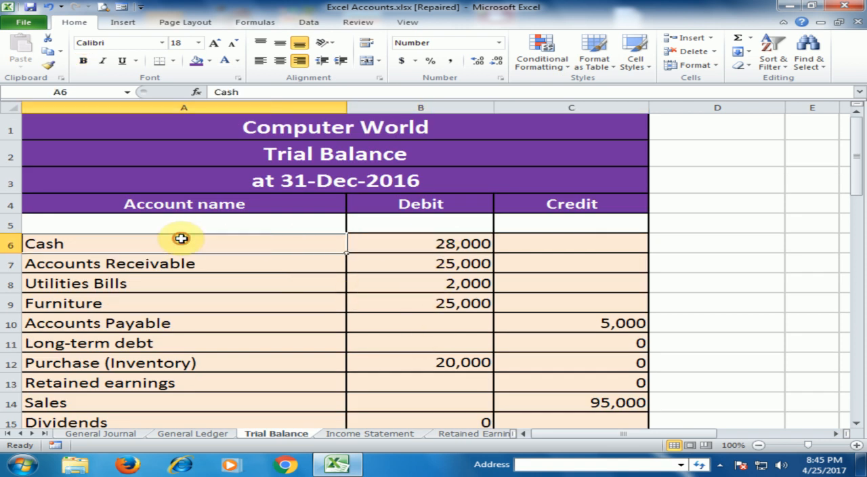
- Clear the Cash debit in B6 of the Trial Balance and link it to the ledger's Cash balance with ='General Ledger'!B13
left_click(395, 241)
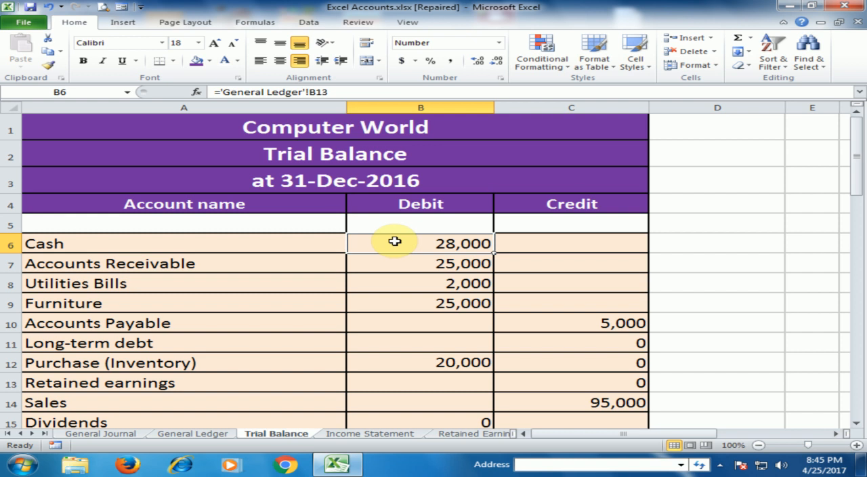
key("Delete")
type("=")
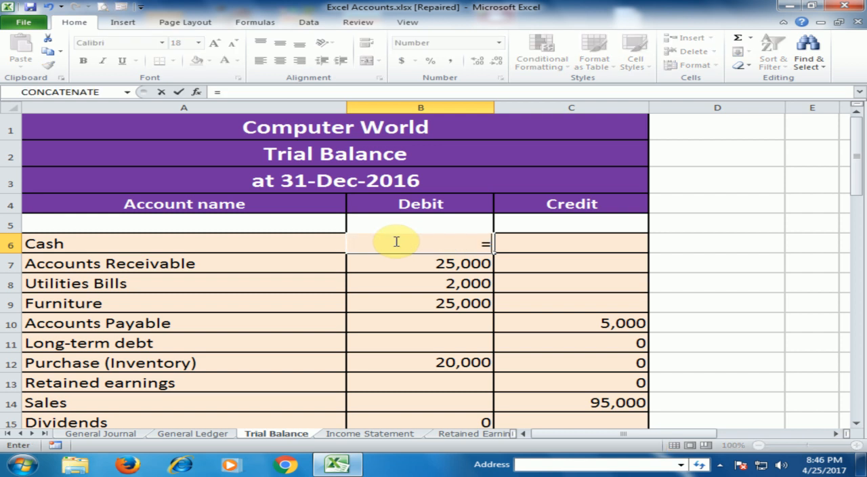
left_click(211, 434)
left_click(170, 305)
key("Return")
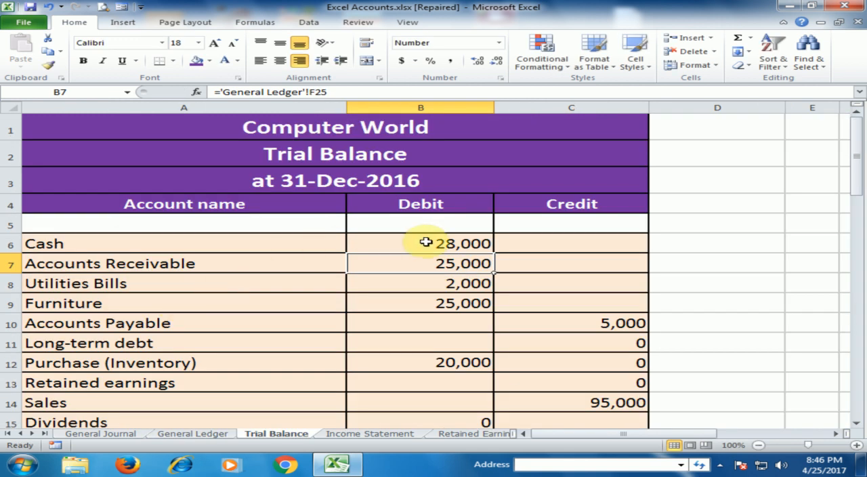
left_click(472, 246)
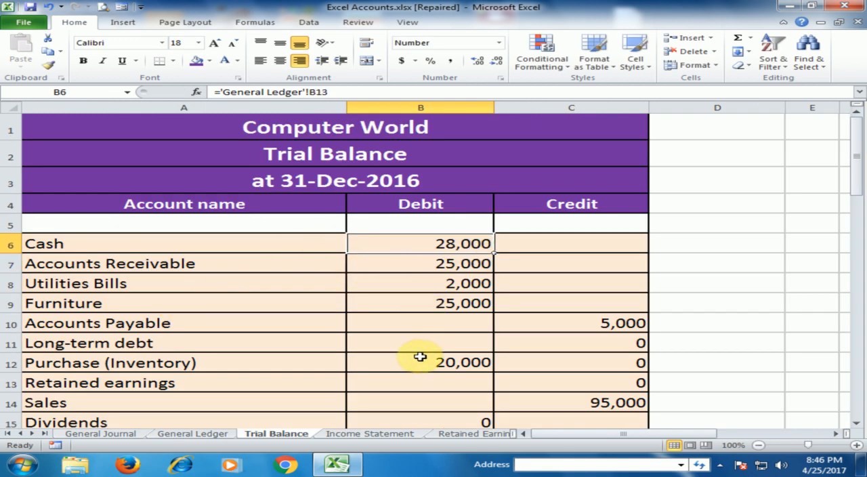
- Check the debit and credit total formulas in B17 and C17 of the Trial Balance
scroll(420, 357, "down", 1)
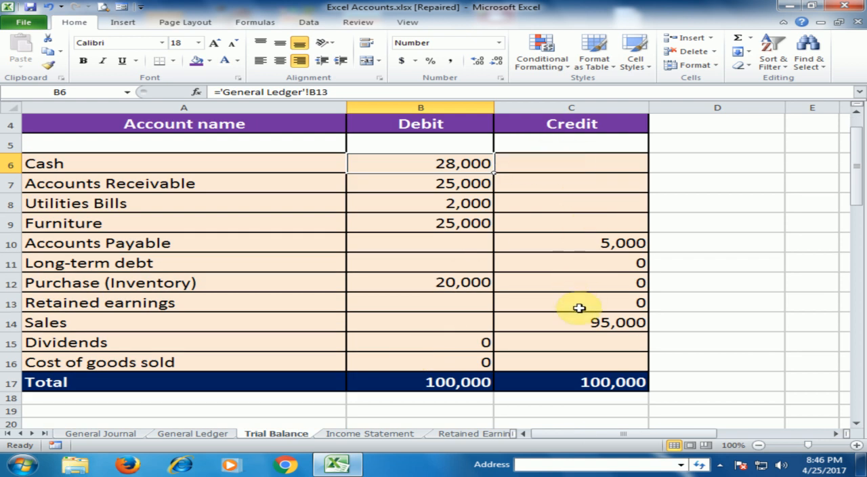
left_click(474, 382)
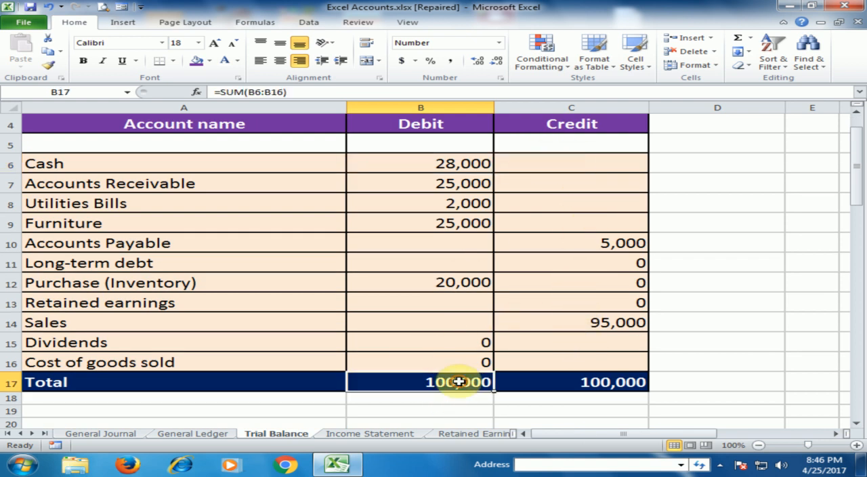
left_click(564, 382)
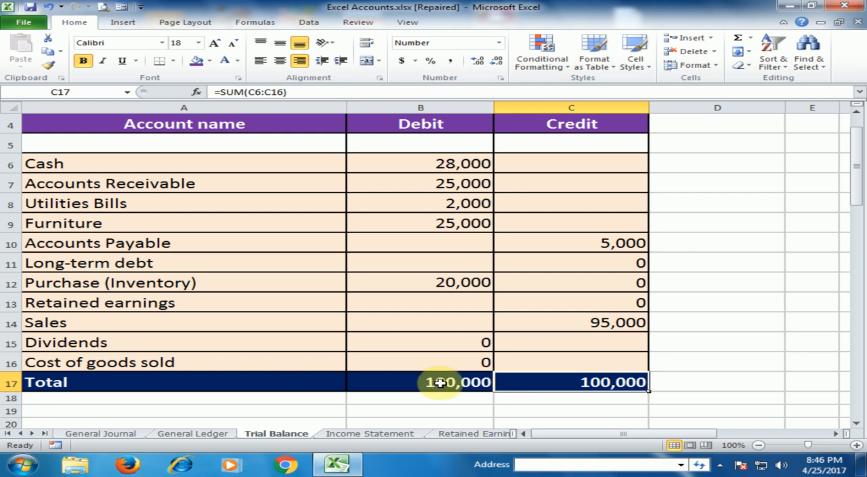
scroll(434, 296, "up", 1)
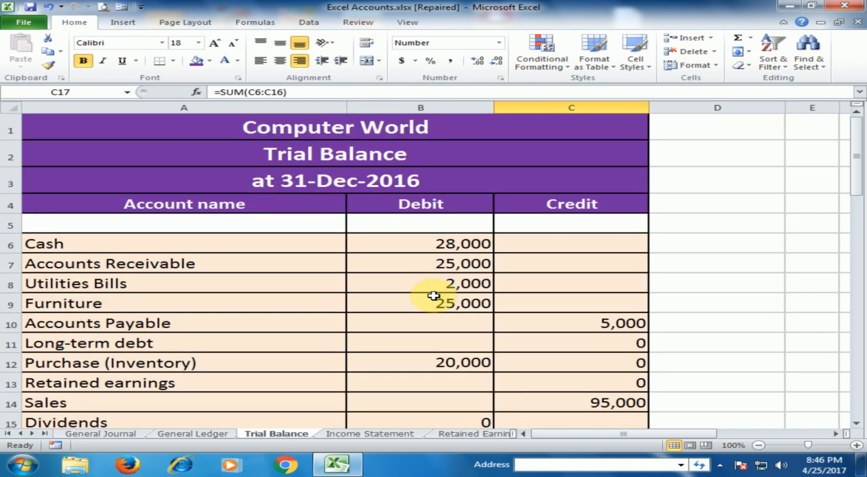
scroll(432, 294, "down", 3)
scroll(474, 261, "up", 3)
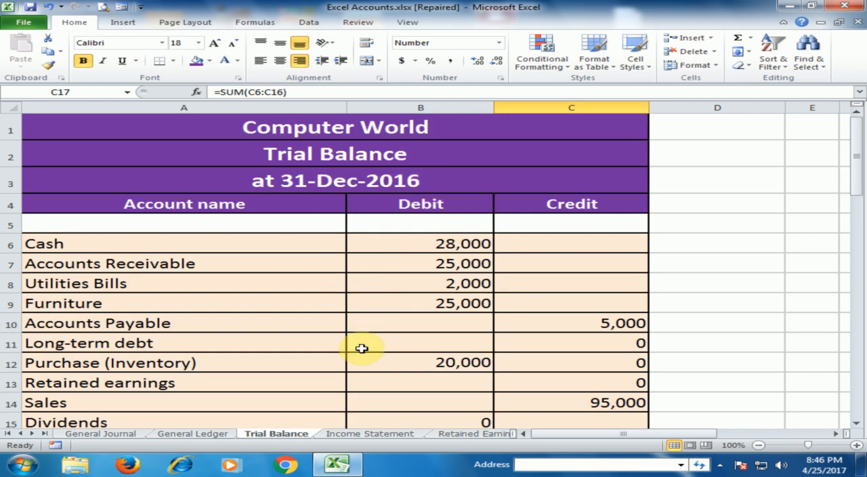
- On the Income Statement, clear Revenue (Net Sales) in B5 and link it to the Trial Balance's Sales credit with ='Trial Balance'!C14
left_click(395, 435)
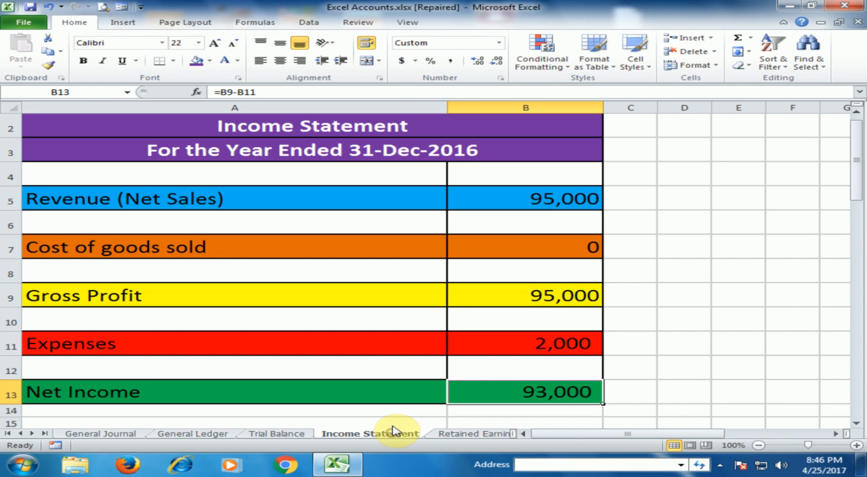
scroll(422, 156, "up", 1)
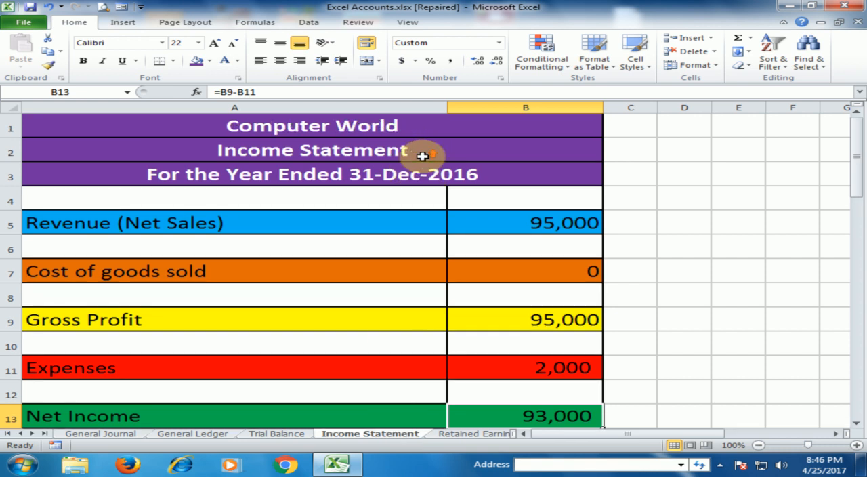
left_click(531, 226)
left_click(278, 433)
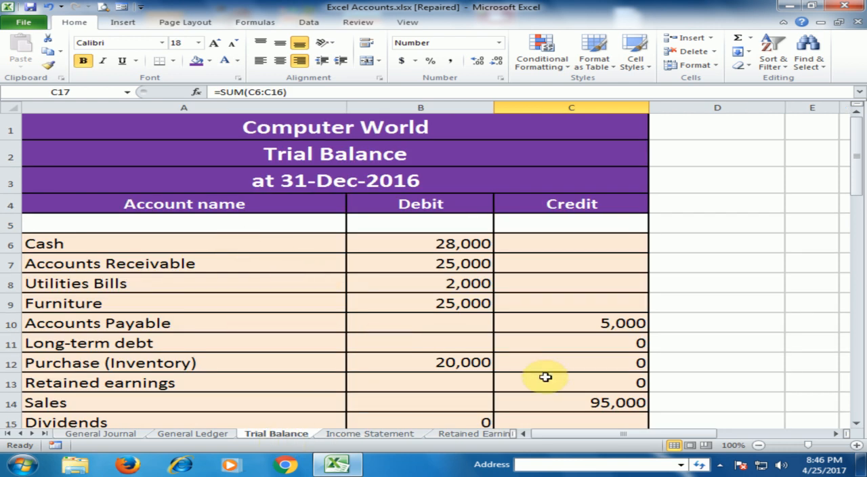
left_click(371, 433)
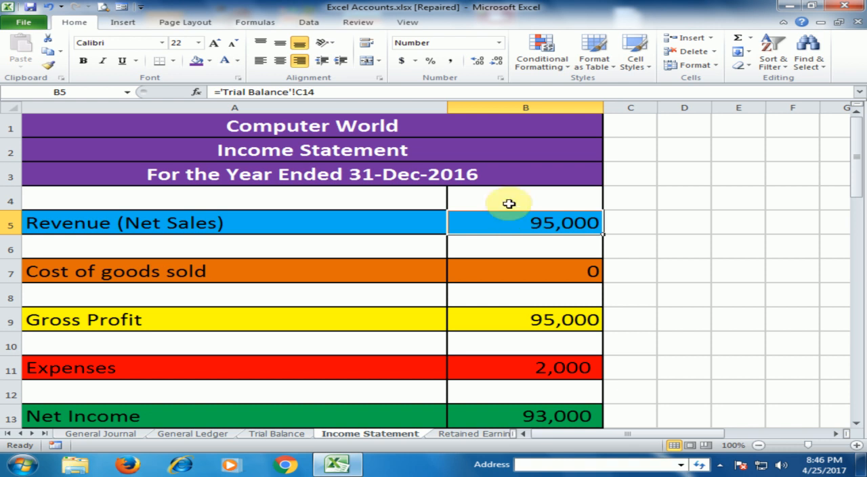
key("Delete")
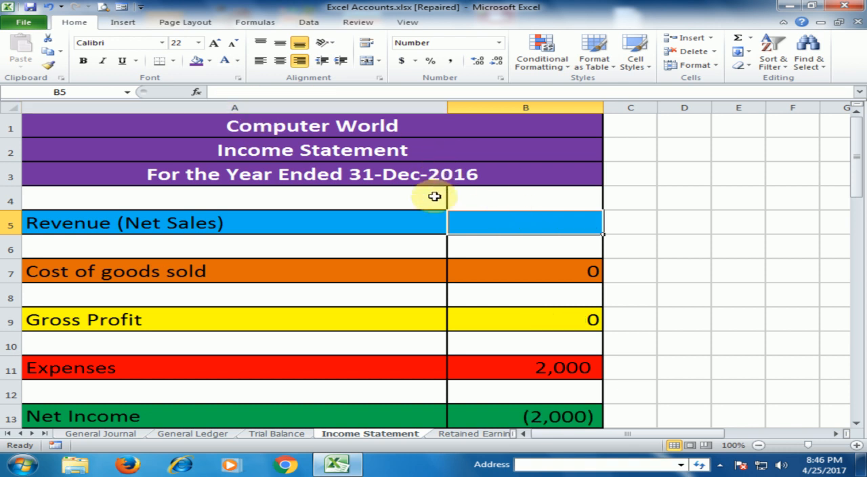
type("=")
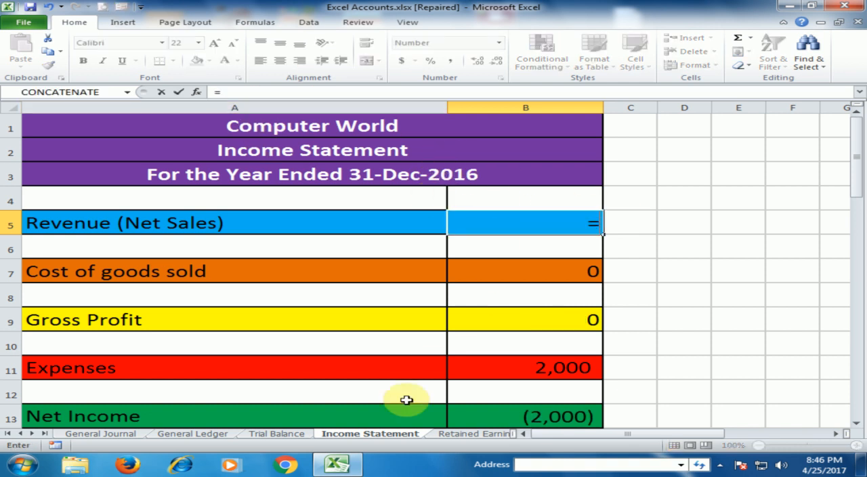
left_click(276, 433)
left_click(586, 402)
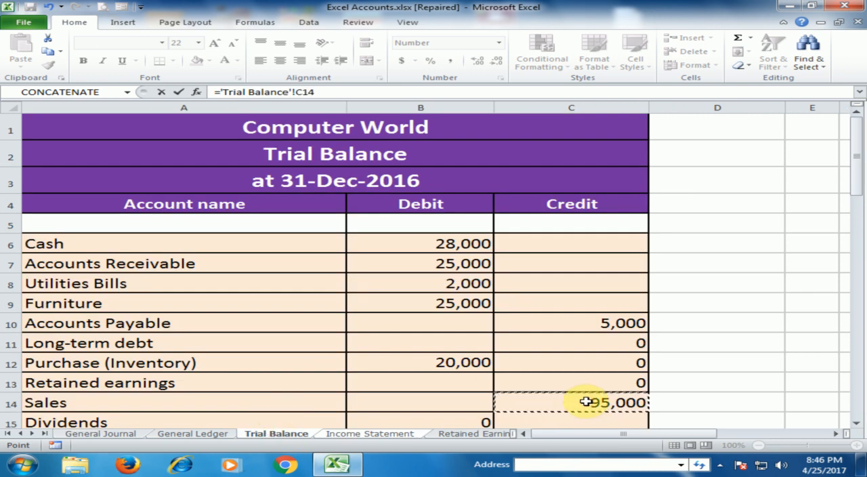
key("Return")
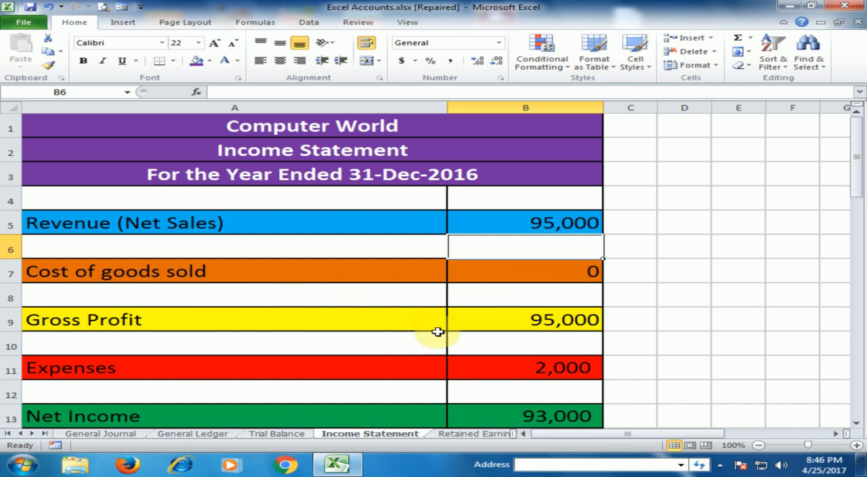
- Clear Gross Profit in B9 of the Income Statement and recalculate it as revenue minus cost of goods sold with =B5-B7
left_click(517, 327)
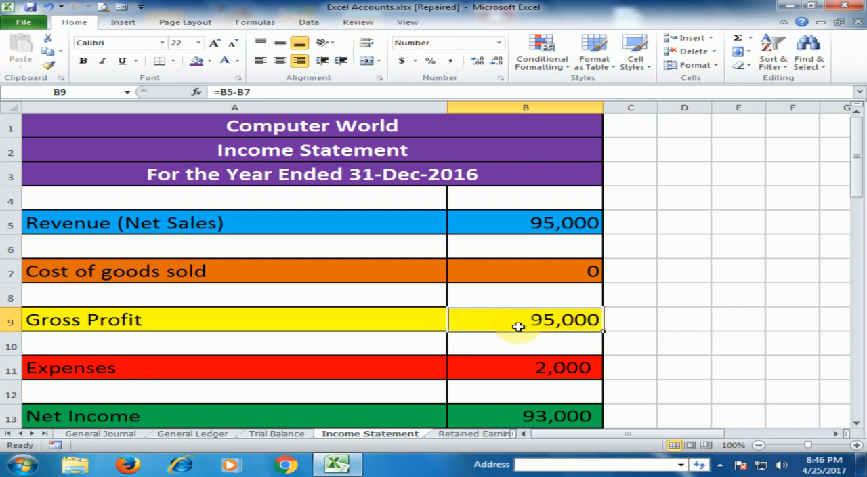
key("Delete")
type("=")
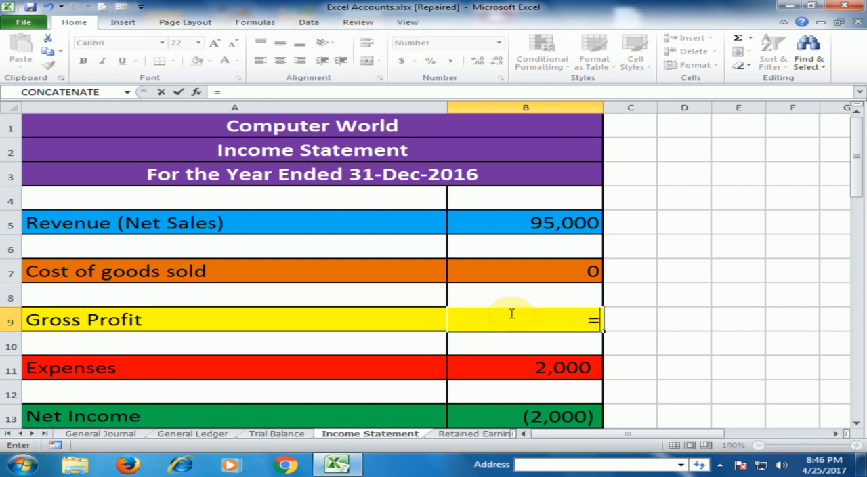
left_click(519, 224)
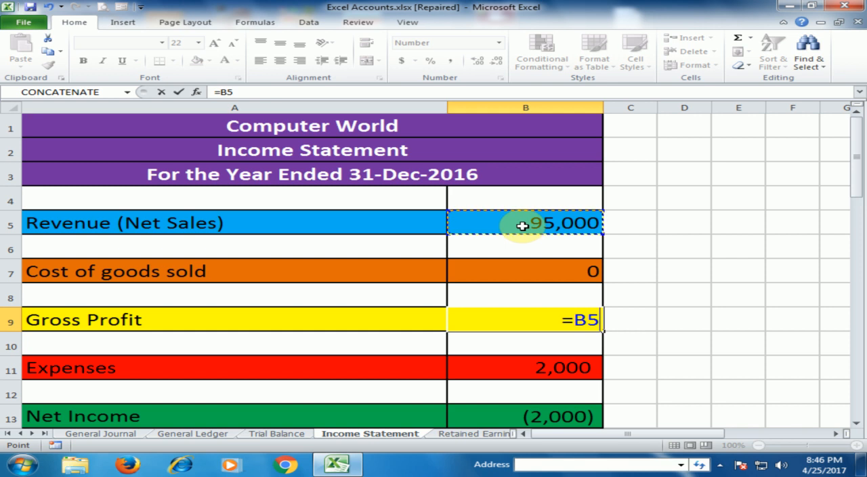
type("-")
left_click(518, 267)
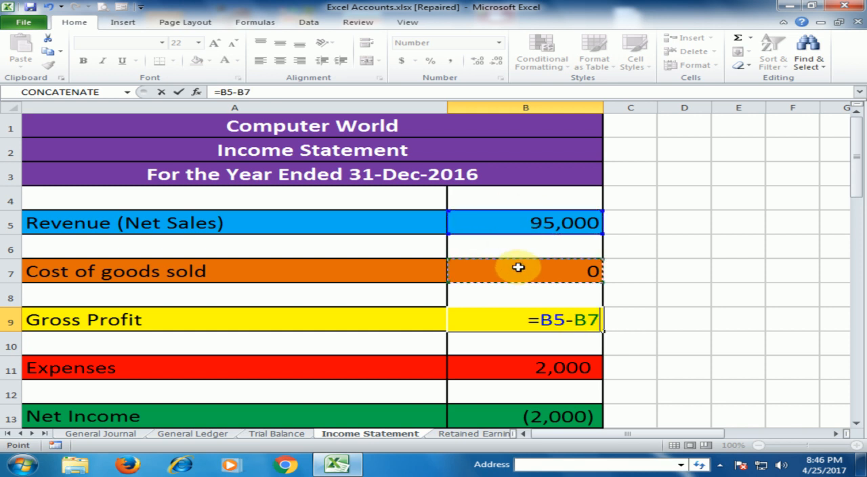
key("Return")
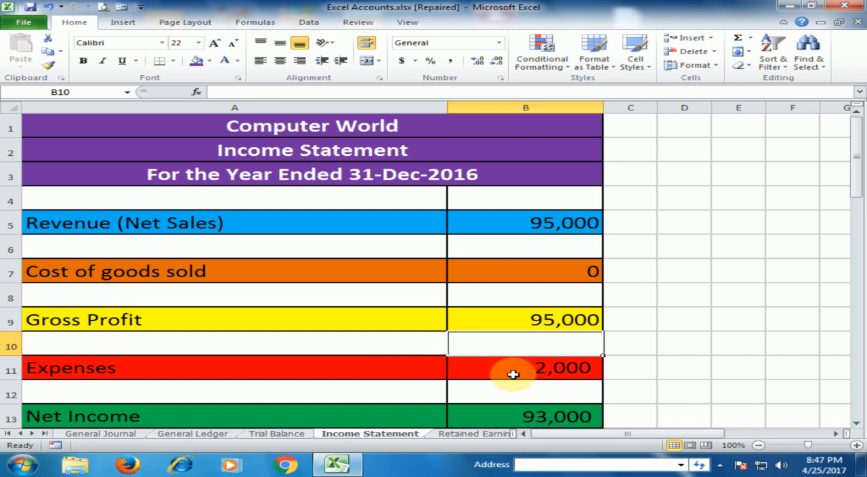
- Check the Net Income formula in B13 of the Income Statement
scroll(513, 374, "down", 1)
left_click(556, 344)
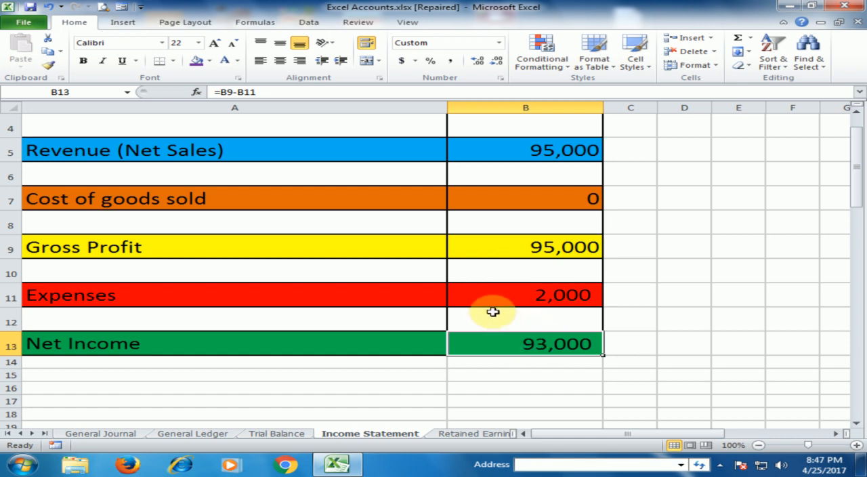
scroll(492, 312, "up", 1)
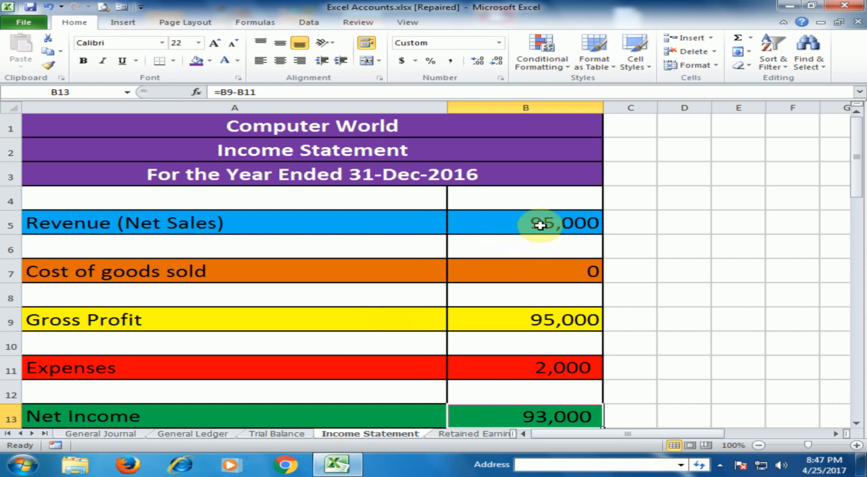
- Look back through the Trial Balance, General Journal and General Ledger sheets, and review the Income Statement from Revenue down to Net Income
left_click(277, 433)
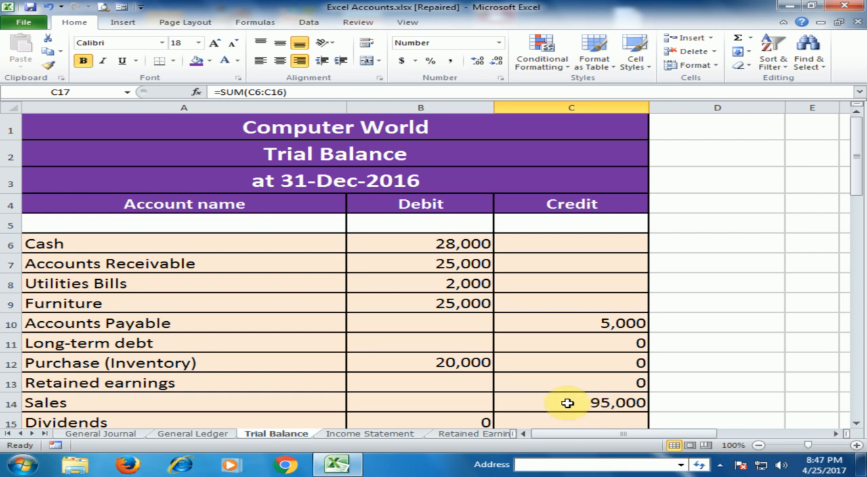
left_click(102, 433)
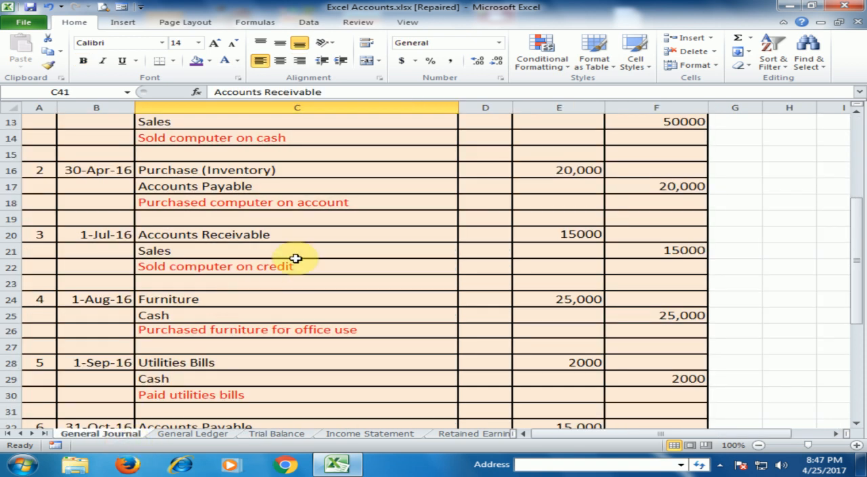
scroll(424, 357, "up", 3)
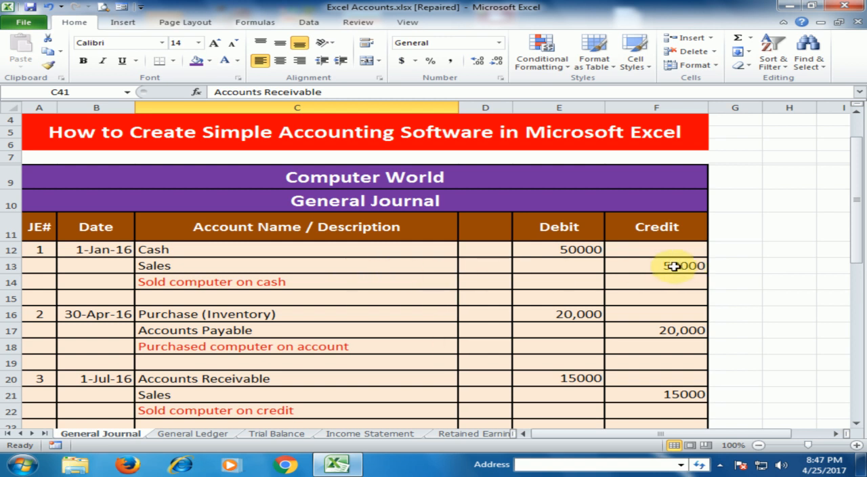
left_click(213, 435)
left_click(293, 435)
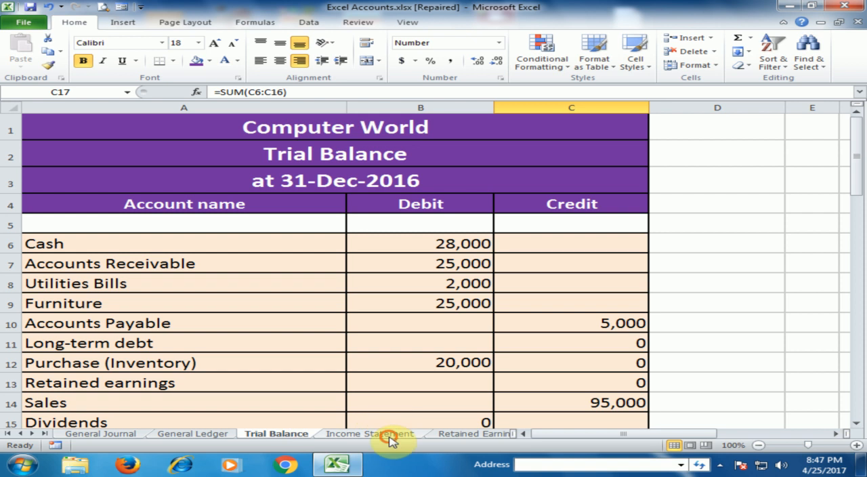
left_click(391, 437)
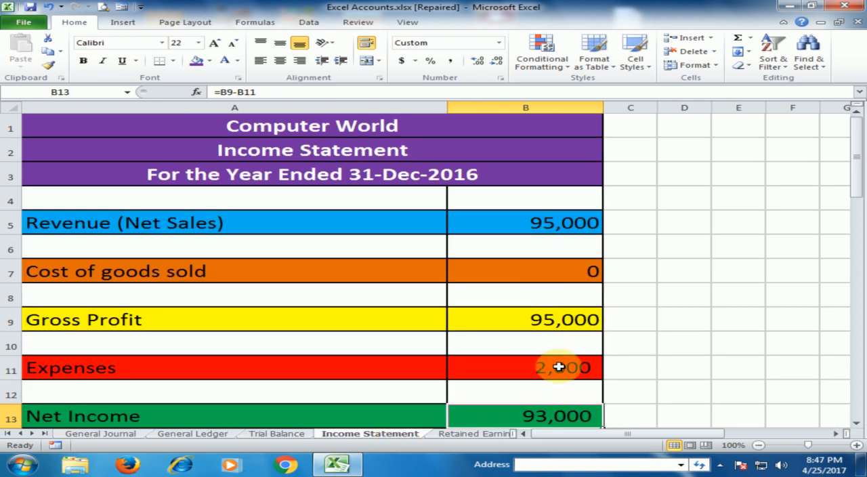
scroll(559, 366, "down", 3)
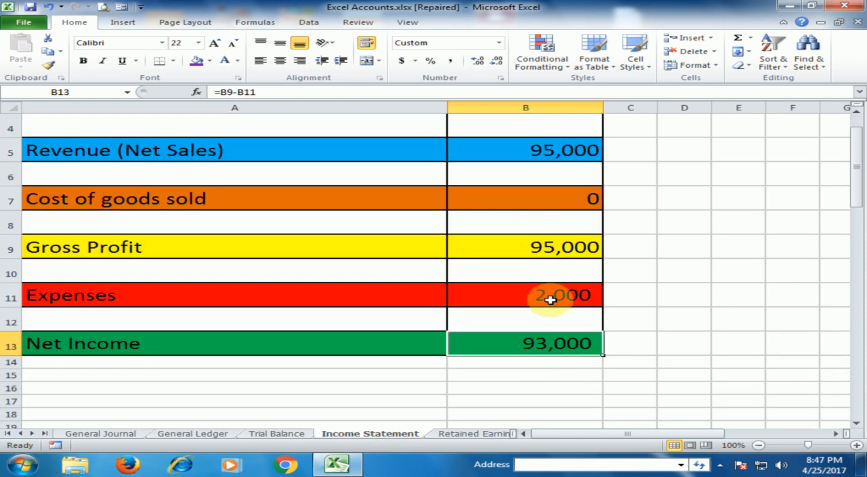
scroll(551, 298, "up", 3)
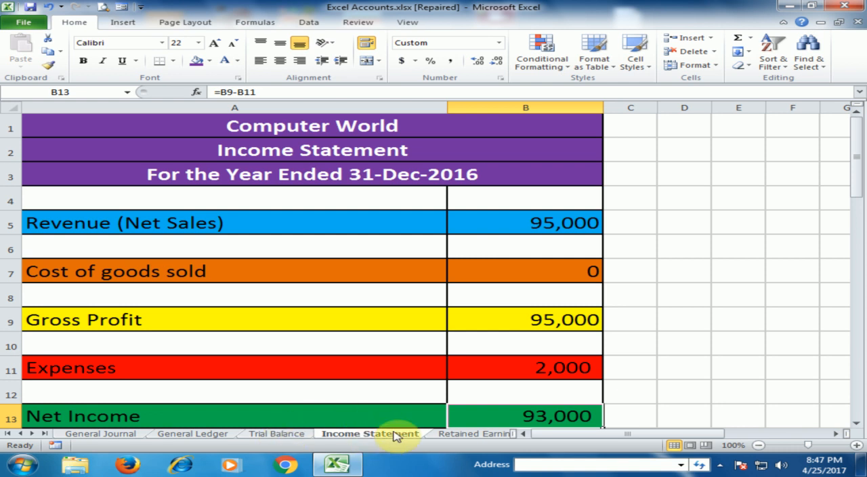
scroll(473, 364, "down", 2)
scroll(472, 364, "up", 2)
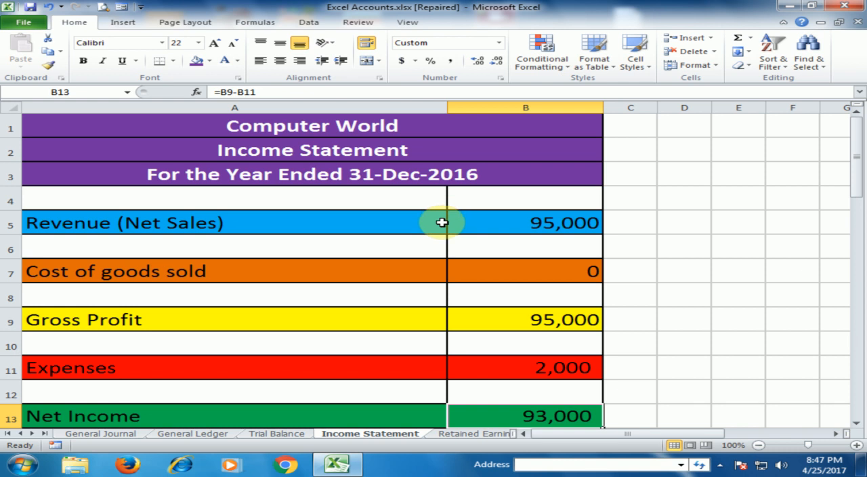
- On the Retained Earnings sheet, clear Plus: Net Income in B7 and link it to the Income Statement's Net Income with ='Income Statement'!B13
left_click(463, 435)
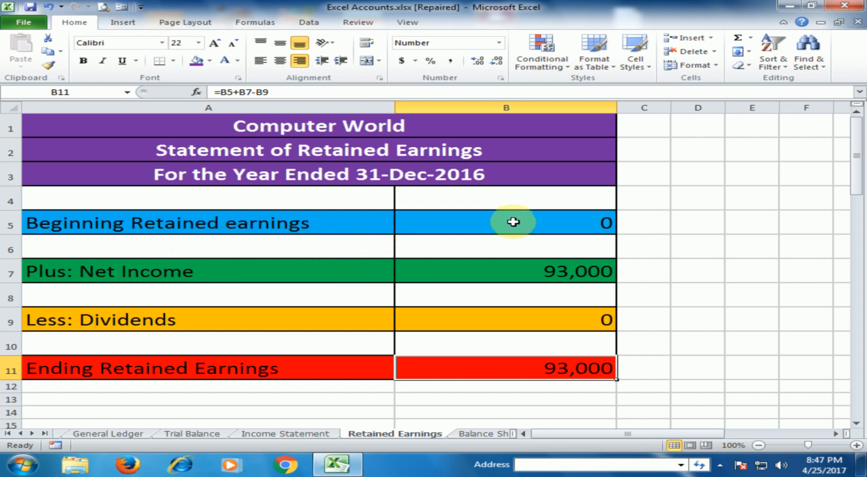
left_click(545, 224)
left_click(151, 276)
left_click(511, 278)
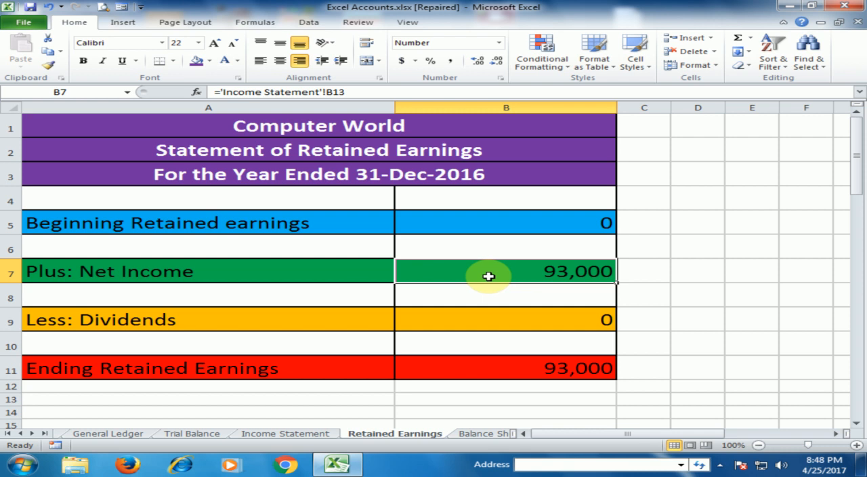
key("Delete")
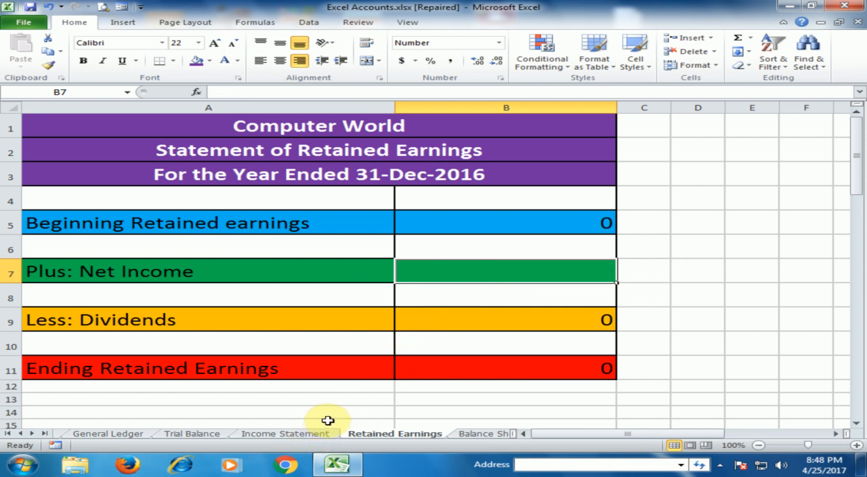
type("=")
left_click(308, 434)
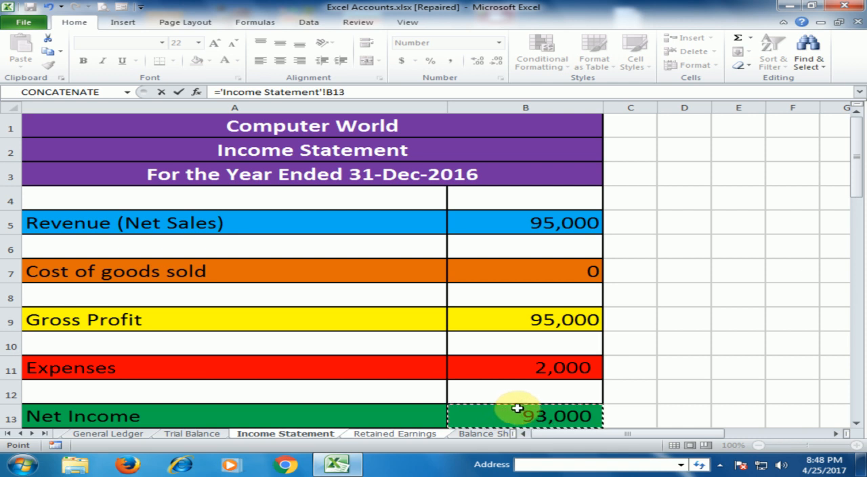
key("Return")
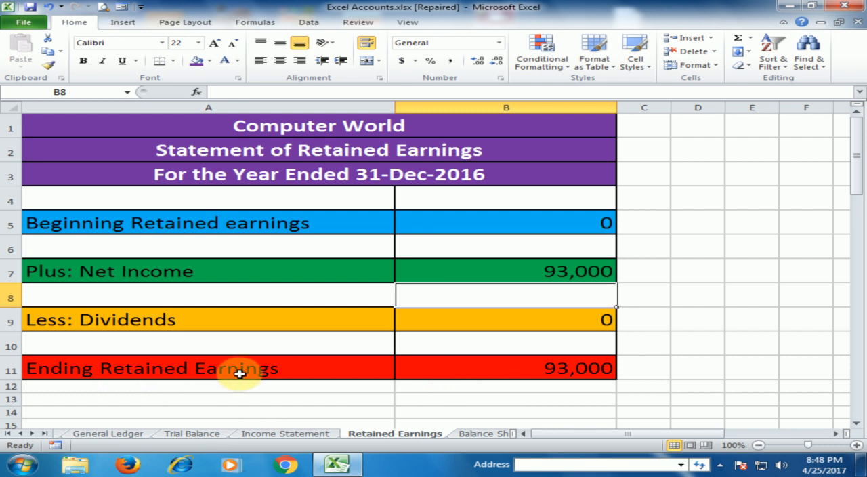
- Re-enter Ending Retained Earnings in B11 as beginning retained earnings plus net income minus dividends with =B5+B7-B9
left_click(516, 369)
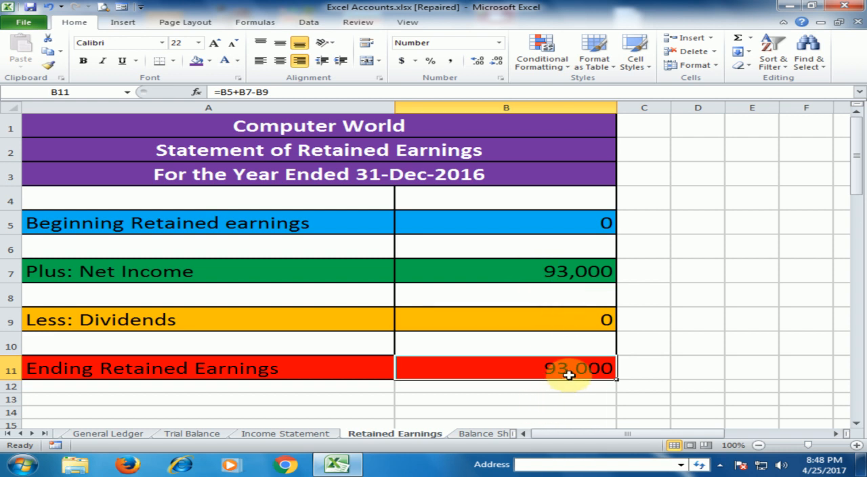
type("=")
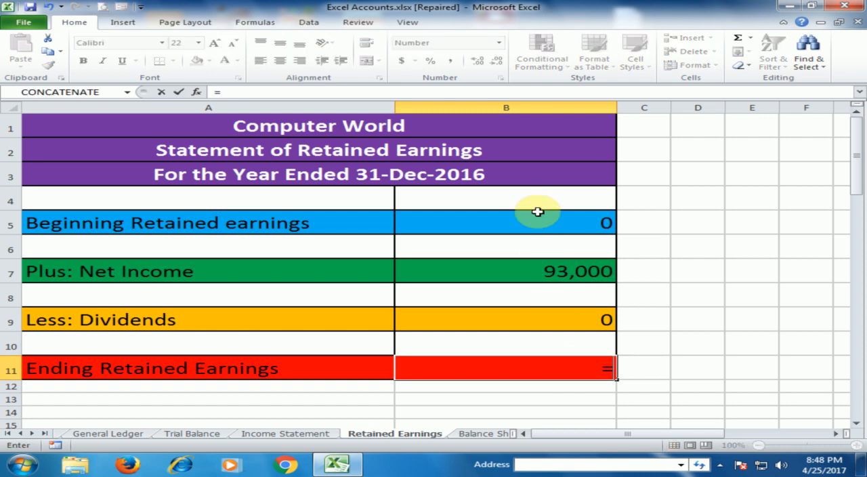
left_click(544, 223)
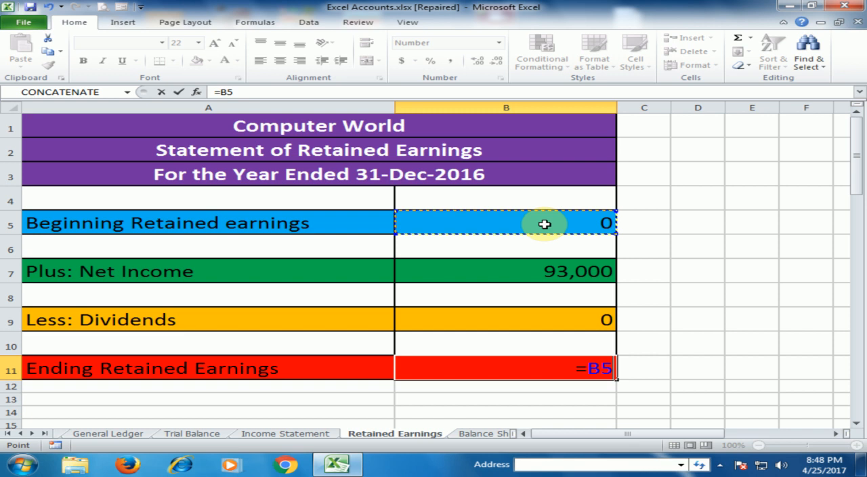
type("+")
left_click(552, 271)
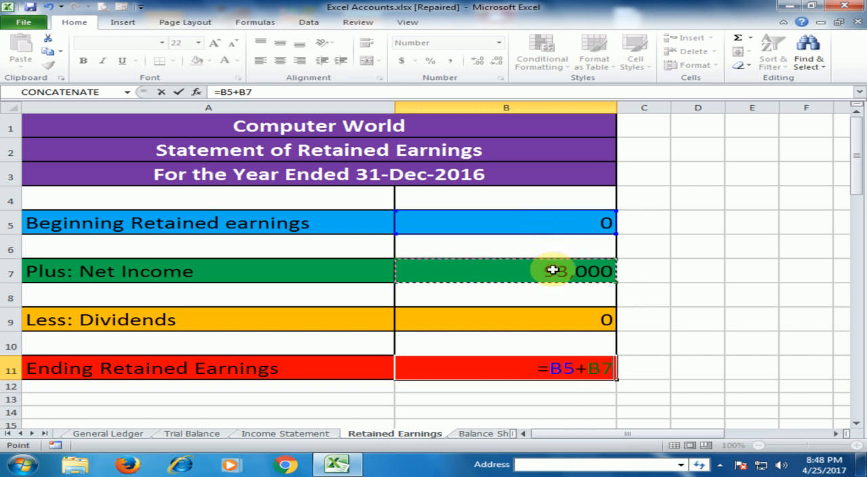
type("-")
left_click(557, 313)
key("Return")
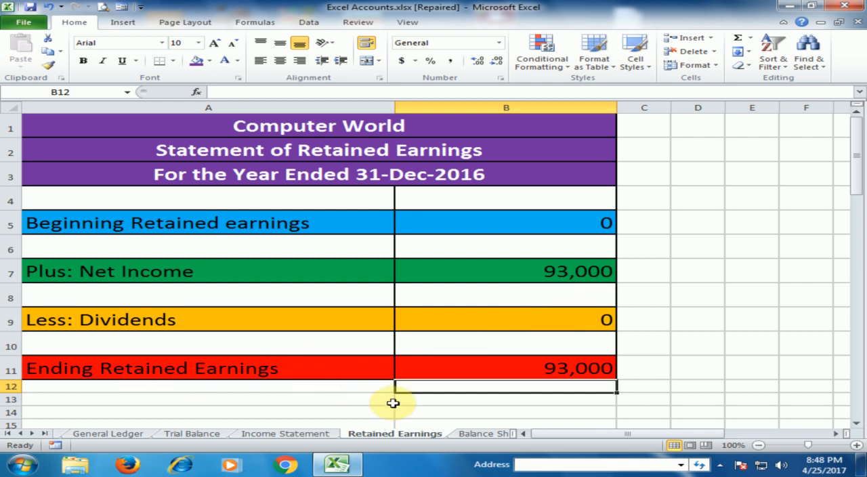
- On the Balance Sheet, check the formulas behind Cash, Accounts Receivable, Purchase (Inventory), Current Assets and Furniture
left_click(481, 433)
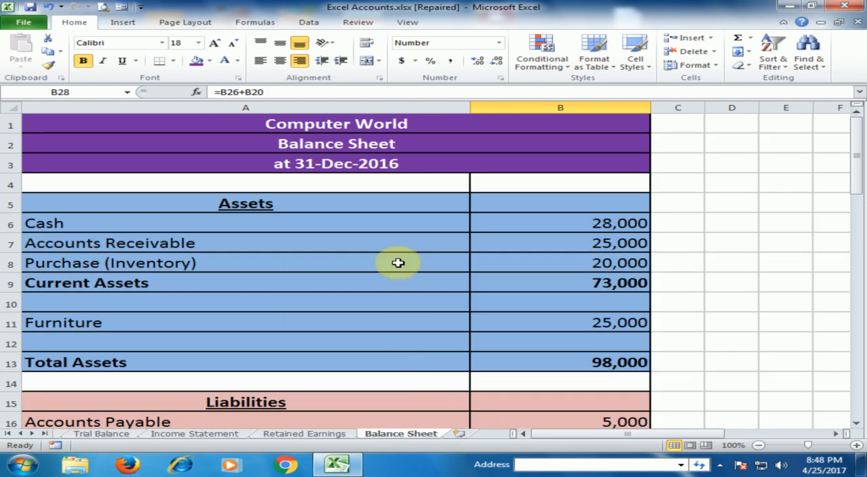
left_click(162, 225)
left_click(502, 225)
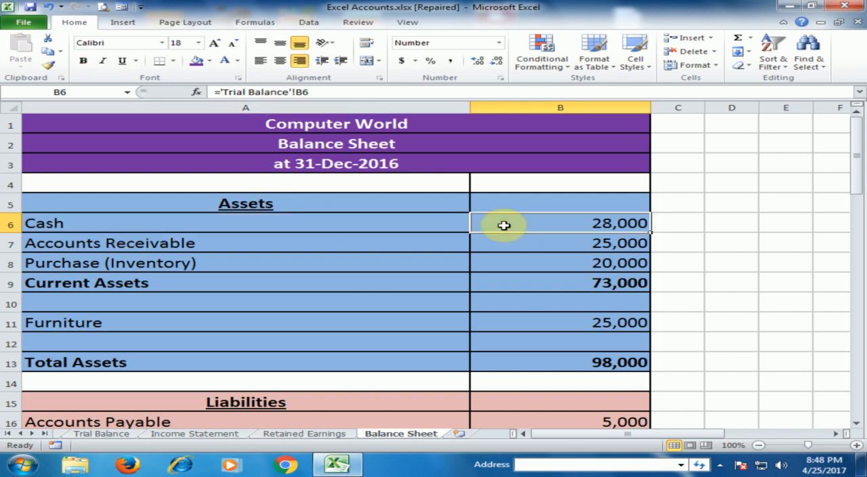
left_click(395, 242)
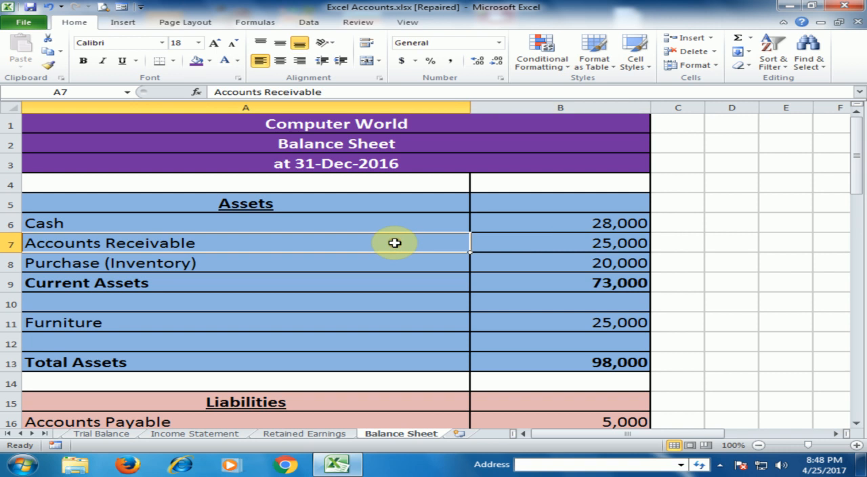
left_click(564, 220)
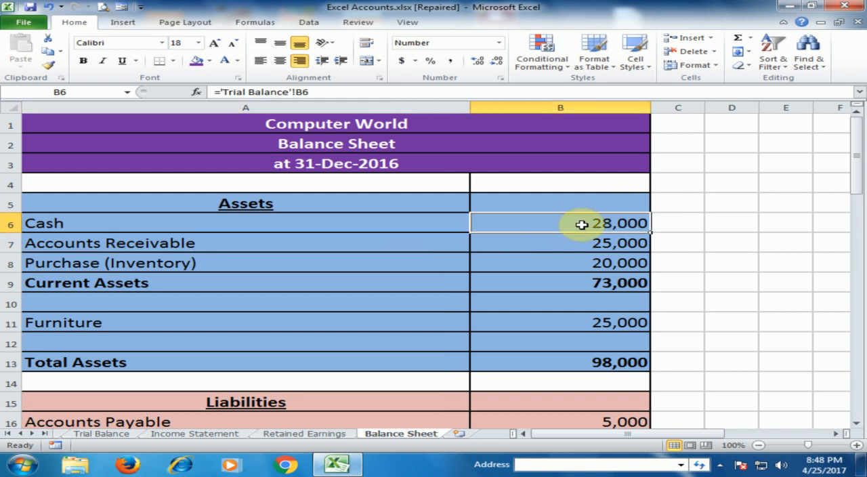
left_click(347, 243)
left_click(566, 241)
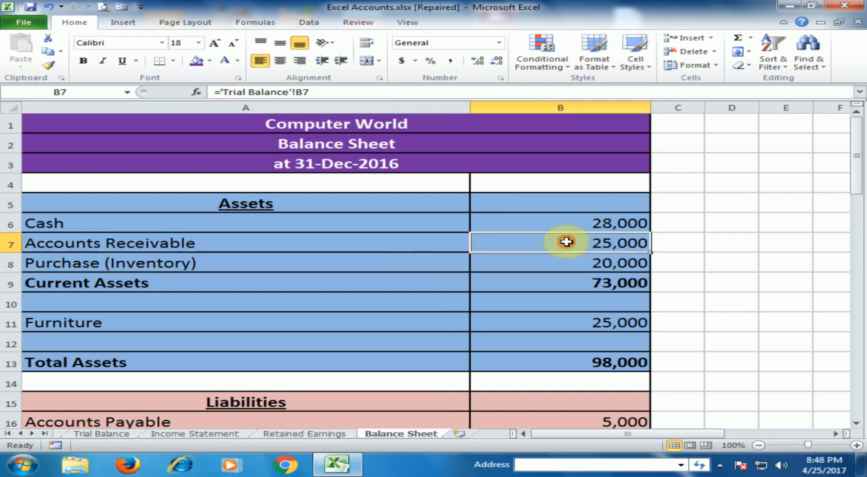
left_click(415, 261)
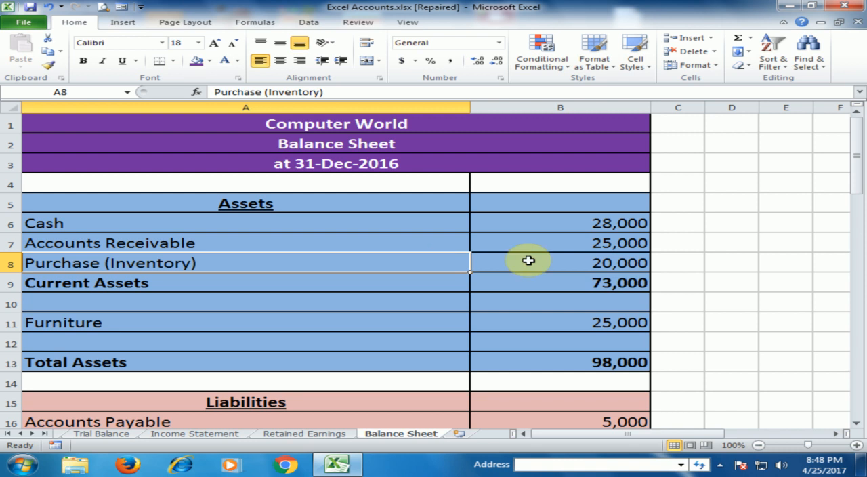
left_click(587, 263)
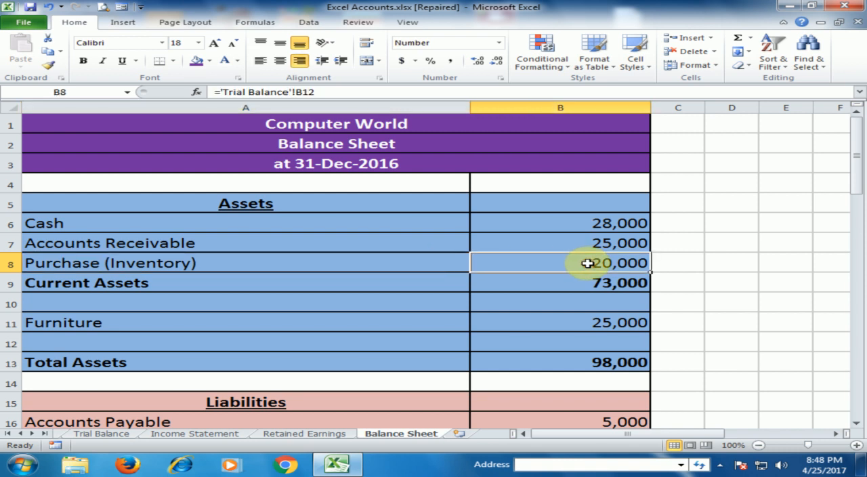
left_click(542, 283)
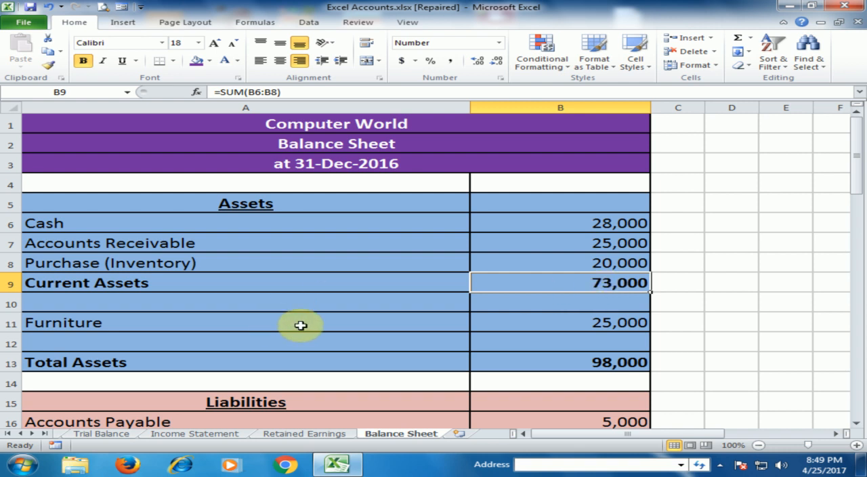
left_click(396, 326)
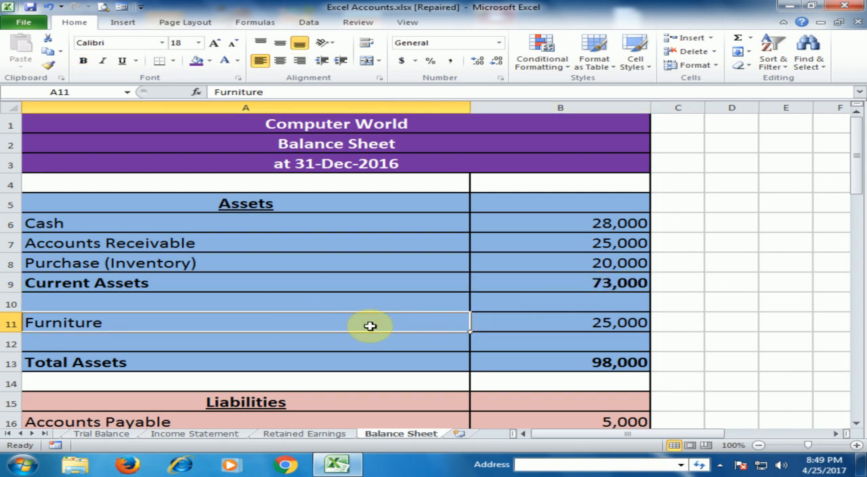
left_click(566, 321)
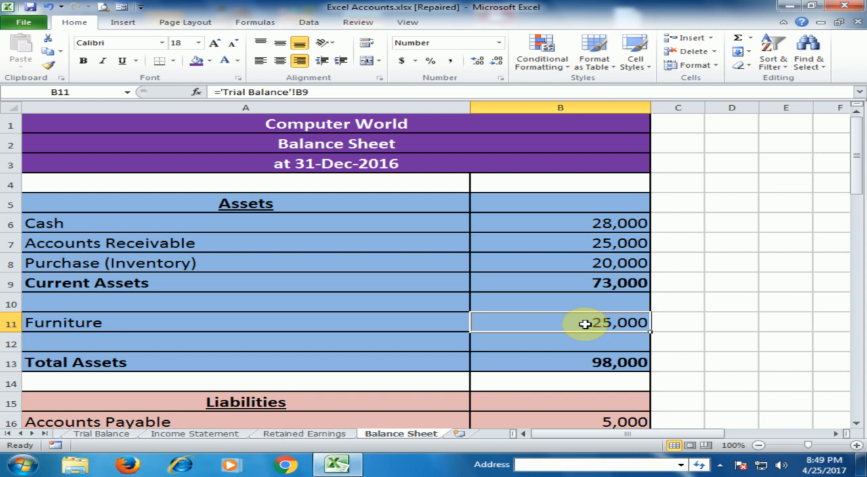
- On the Balance Sheet, check the formulas behind Total Assets, Accounts Payable, Long-term debt and Total Liabilities
left_click(427, 323)
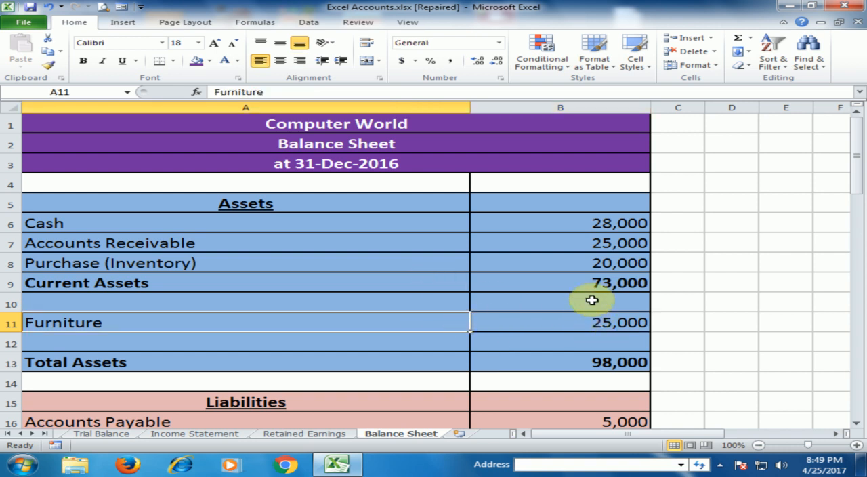
left_click(595, 363)
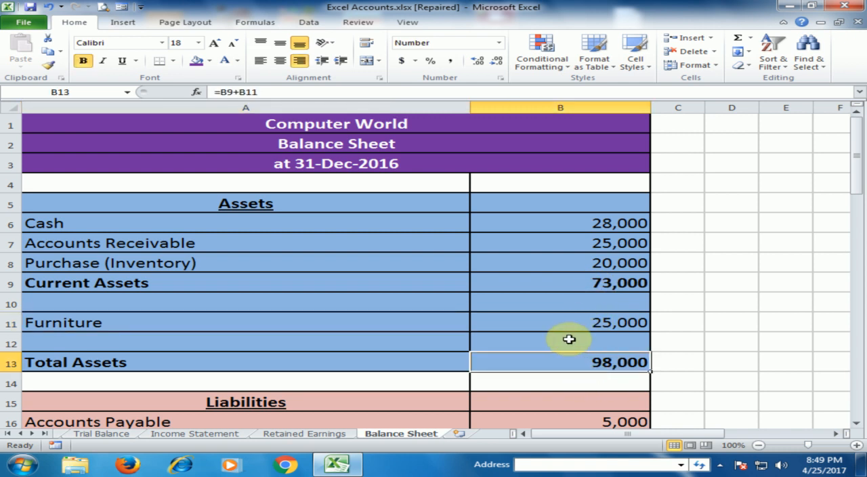
scroll(569, 338, "down", 3)
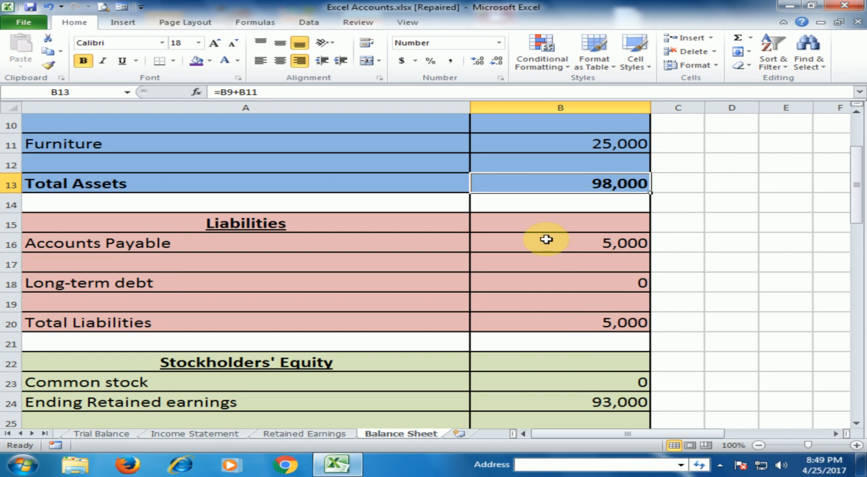
left_click(586, 240)
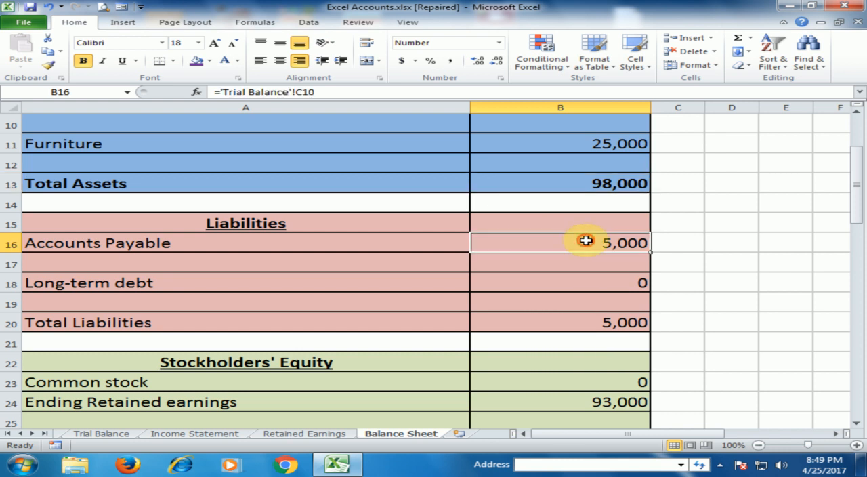
left_click(616, 282)
left_click(610, 328)
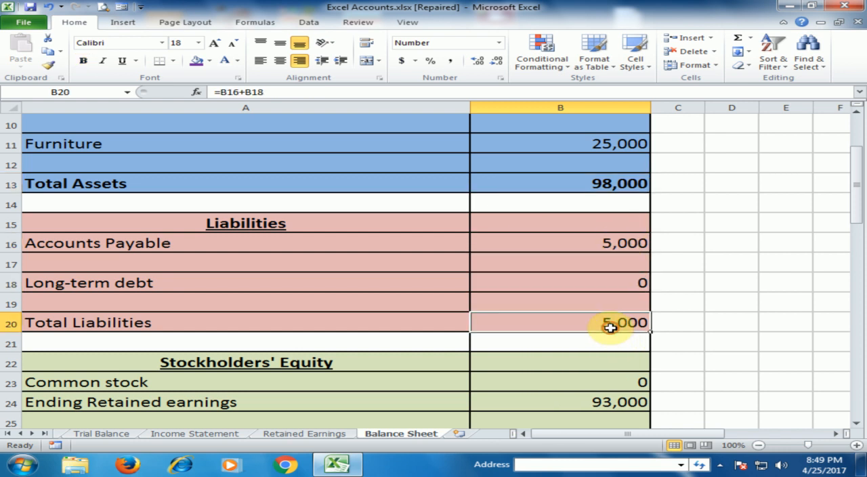
- Check the Stockholders' Equity formulas for Common stock, Ending Retained earnings and Total Stockholders' Equity, consulting the Retained Earnings sheet as the source
scroll(610, 325, "down", 1)
scroll(610, 326, "down", 3)
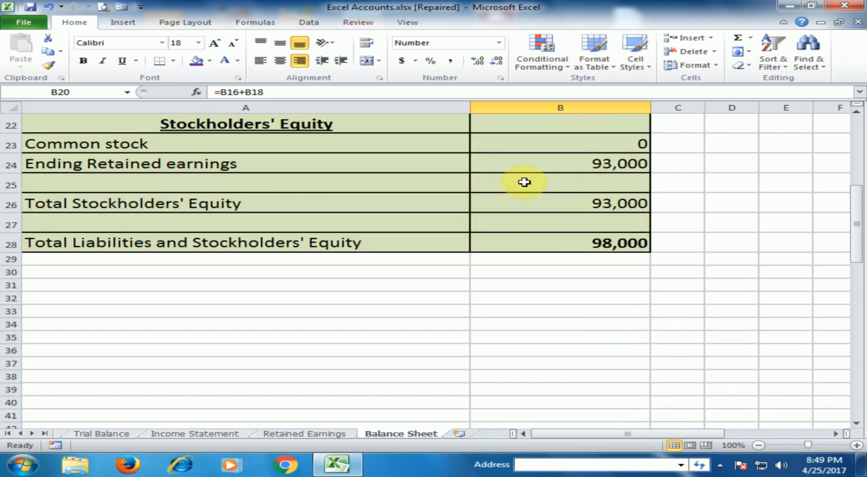
left_click(619, 143)
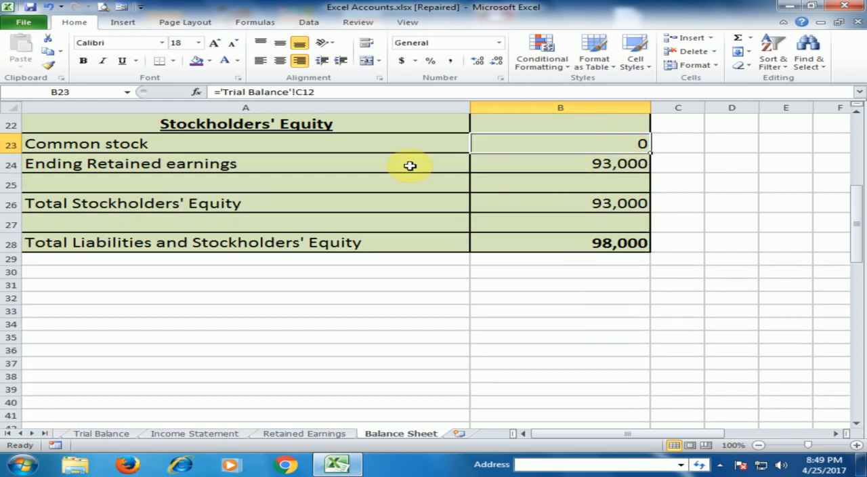
left_click(546, 171)
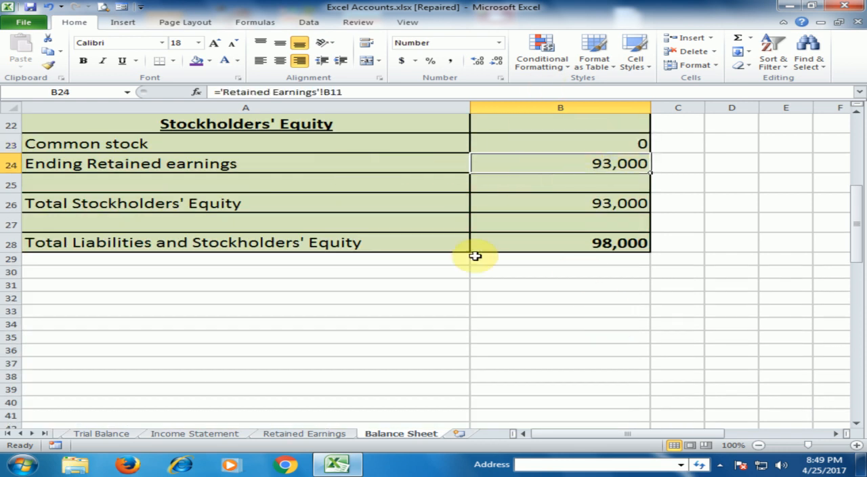
left_click(326, 433)
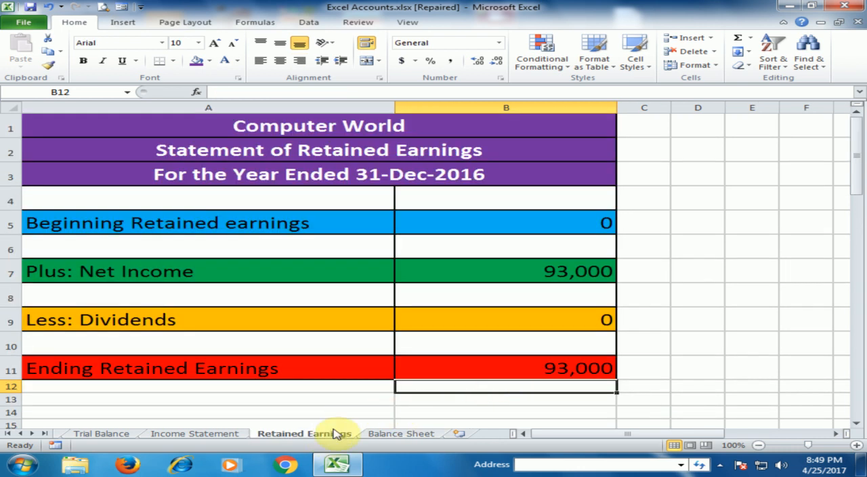
left_click(406, 434)
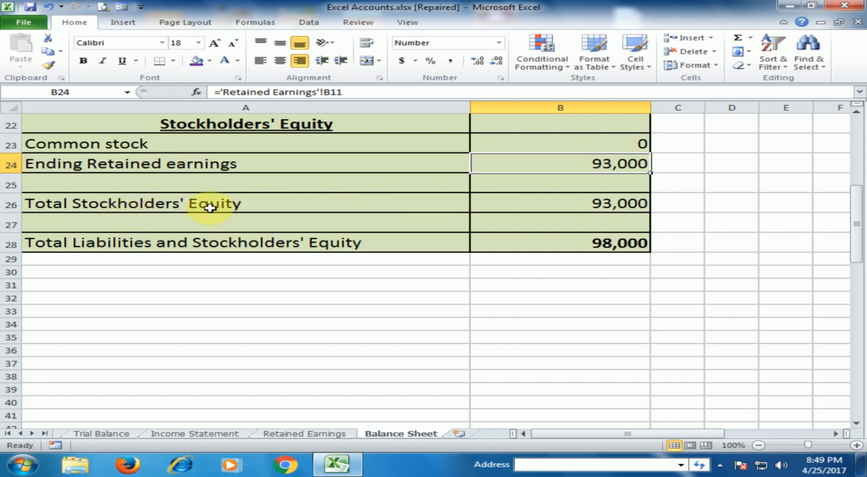
left_click(602, 202)
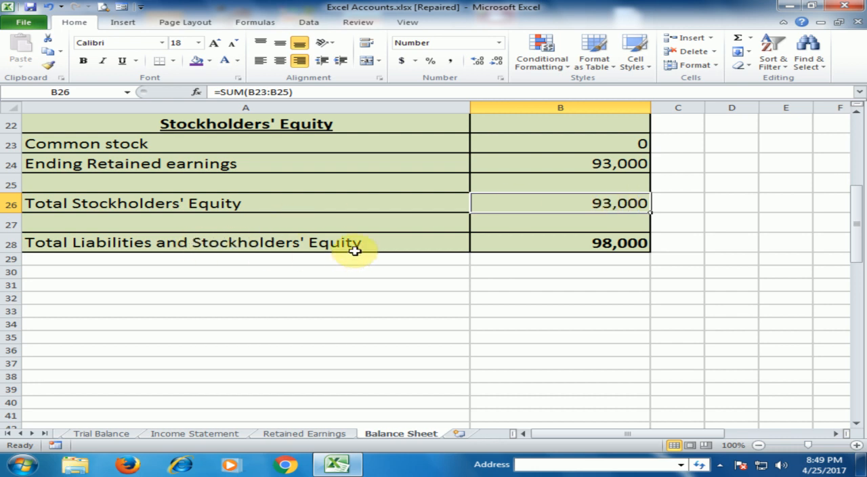
- Check the formula behind Total Liabilities and Stockholders' Equity in B28 and compare its amount with Total Assets
scroll(356, 251, "up", 2)
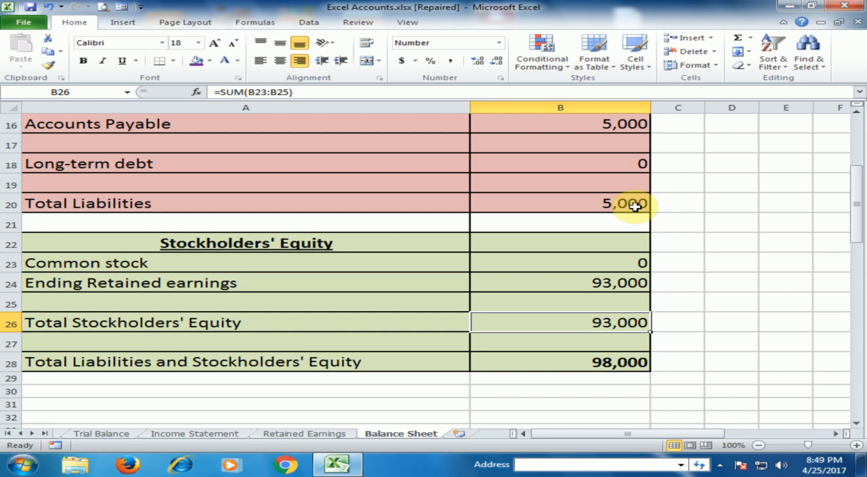
left_click(621, 360)
scroll(617, 355, "up", 4)
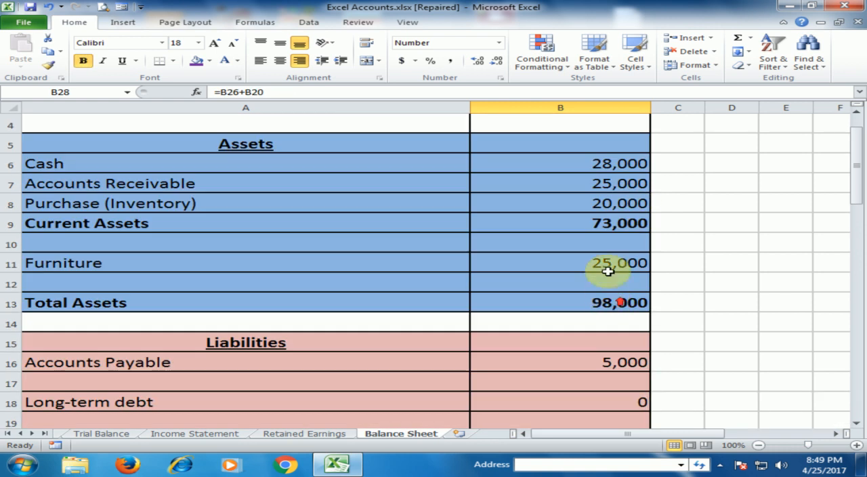
scroll(623, 306, "down", 1)
scroll(623, 300, "down", 5)
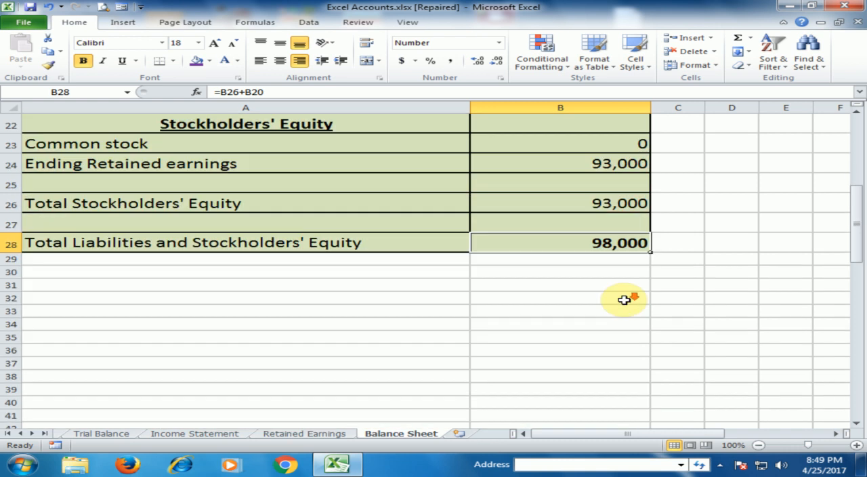
- Recheck the Trial Balance links behind Accounts Payable in B16 and Accounts Receivable in B7 on the Balance Sheet
scroll(624, 300, "up", 4)
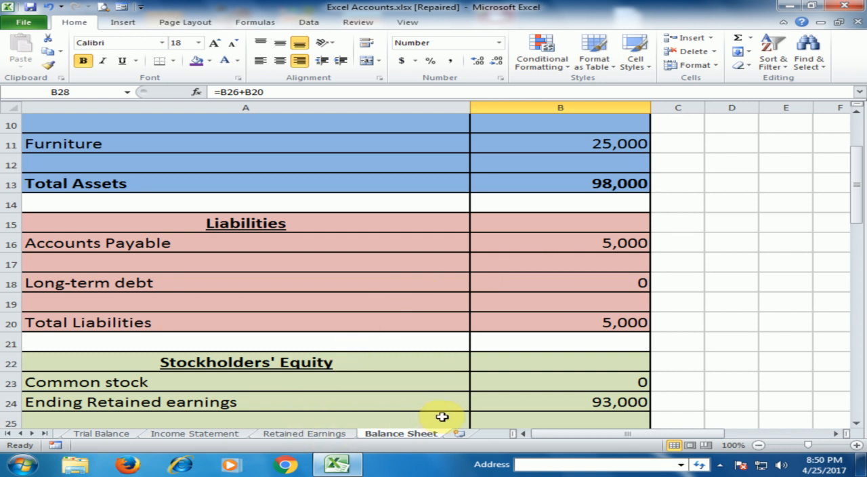
left_click(588, 246)
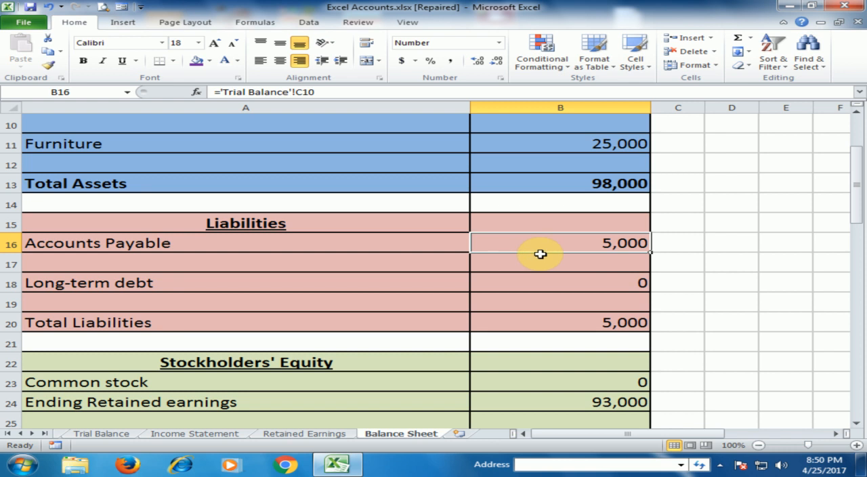
scroll(535, 251, "up", 3)
left_click(594, 245)
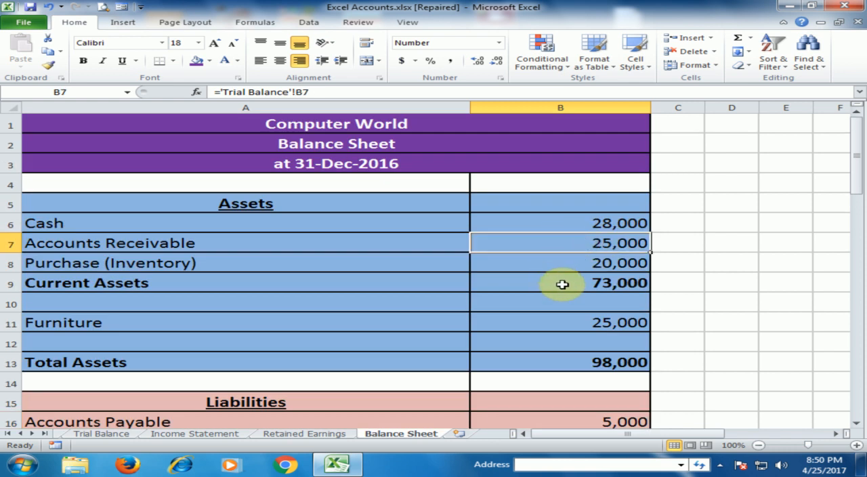
- Review the sheets in order: General Journal, General Ledger, Trial Balance, Income Statement, Retained Earnings and Balance Sheet
left_click(19, 433)
left_click(20, 433)
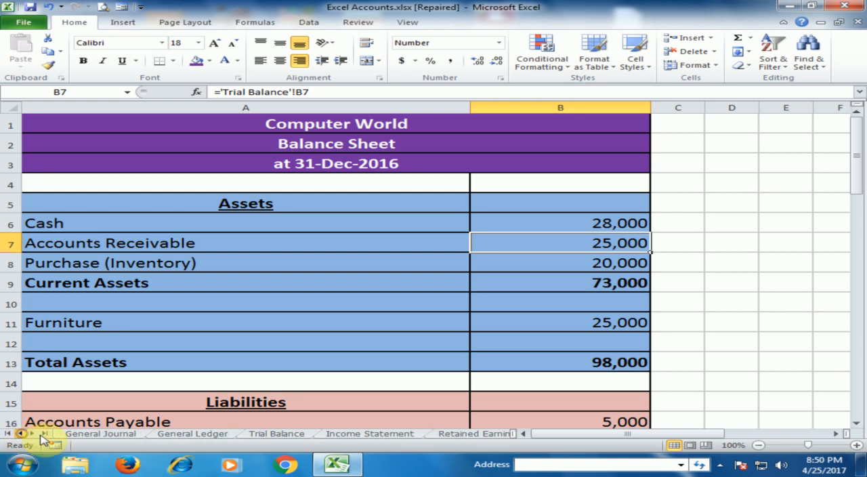
left_click(108, 434)
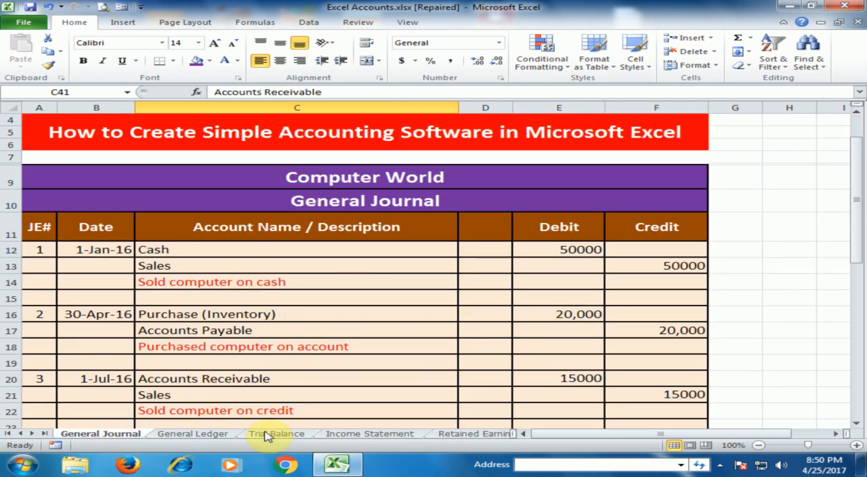
left_click(205, 434)
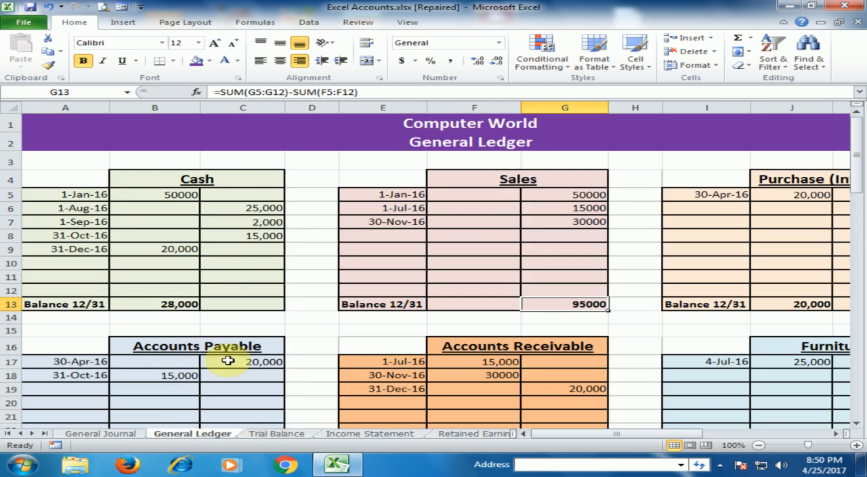
left_click(275, 434)
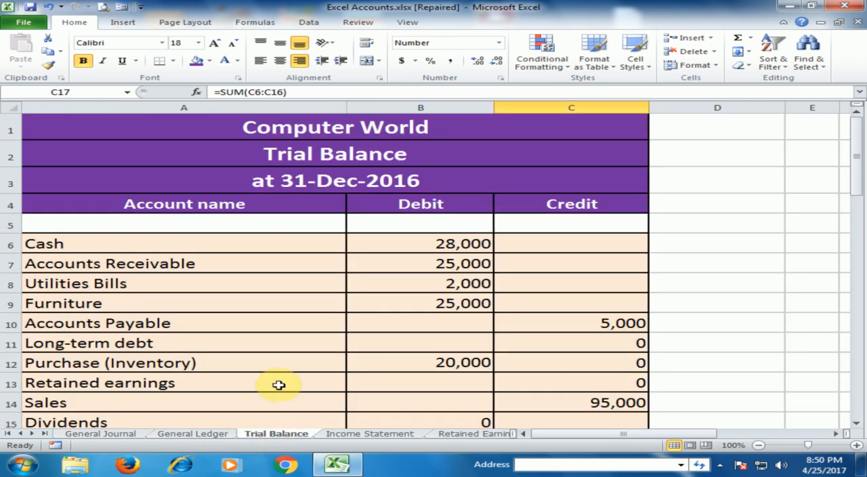
left_click(369, 434)
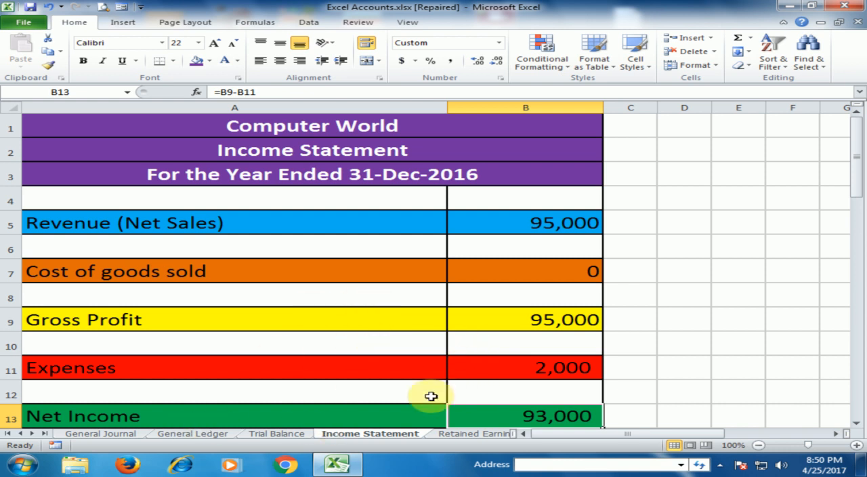
left_click(458, 434)
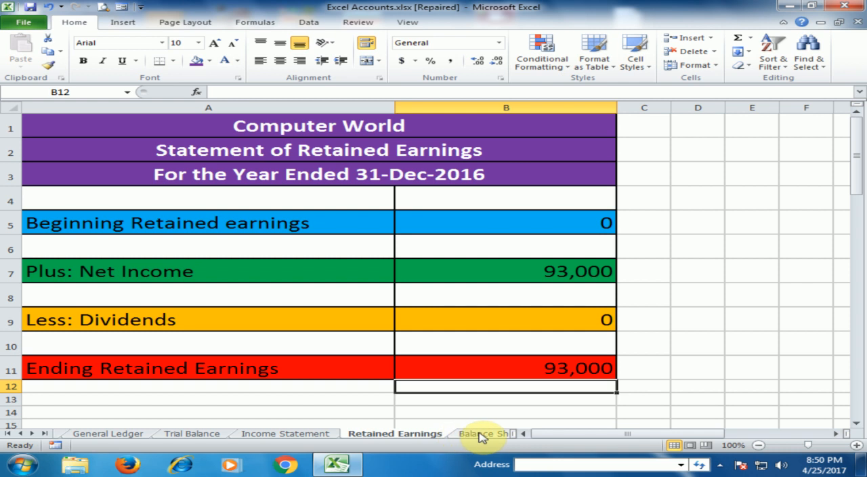
left_click(481, 434)
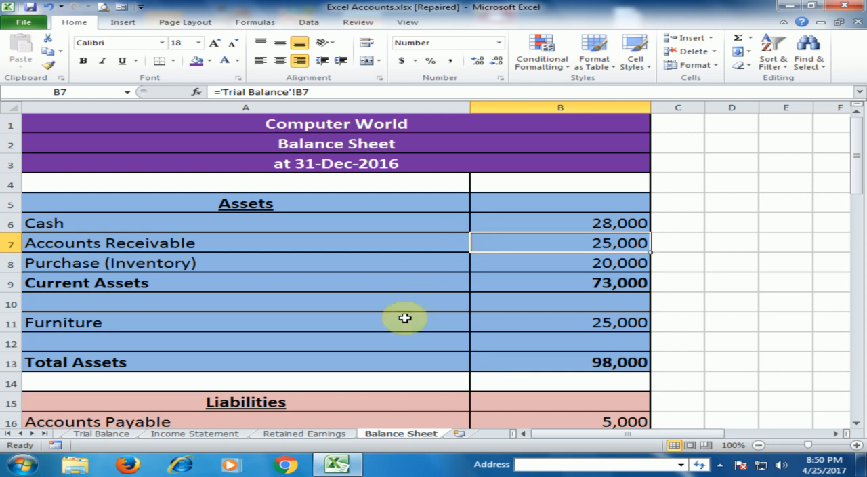
scroll(403, 317, "down", 8)
scroll(405, 318, "up", 3)
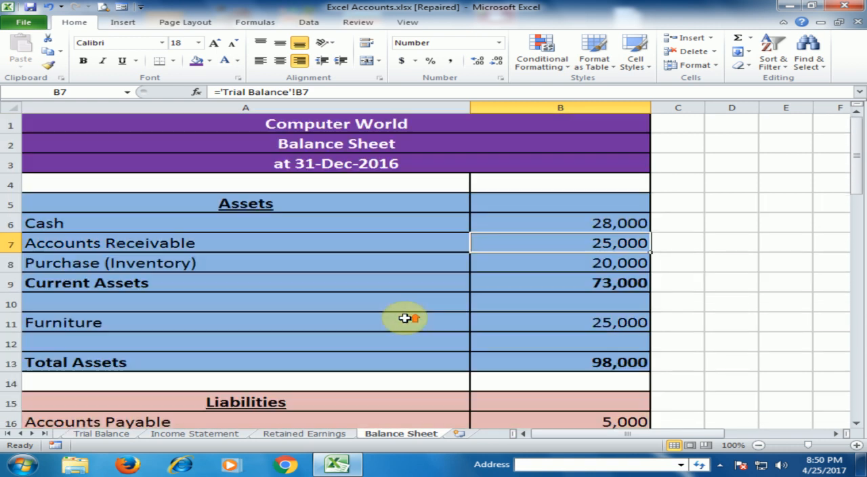